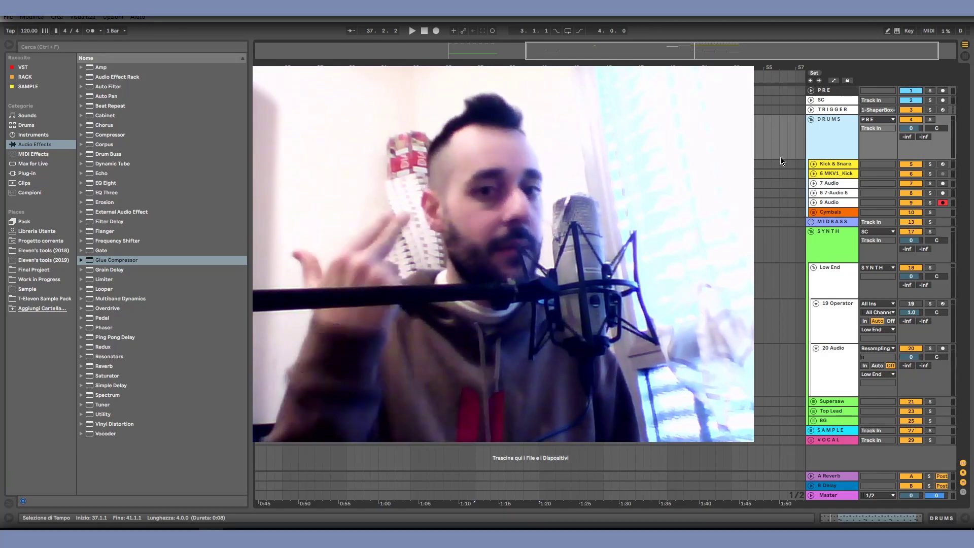
Switch to OBS, activate the Schermo+Mic+ Web 2 scene, and return to Ableton Live
key(alt+Tab)
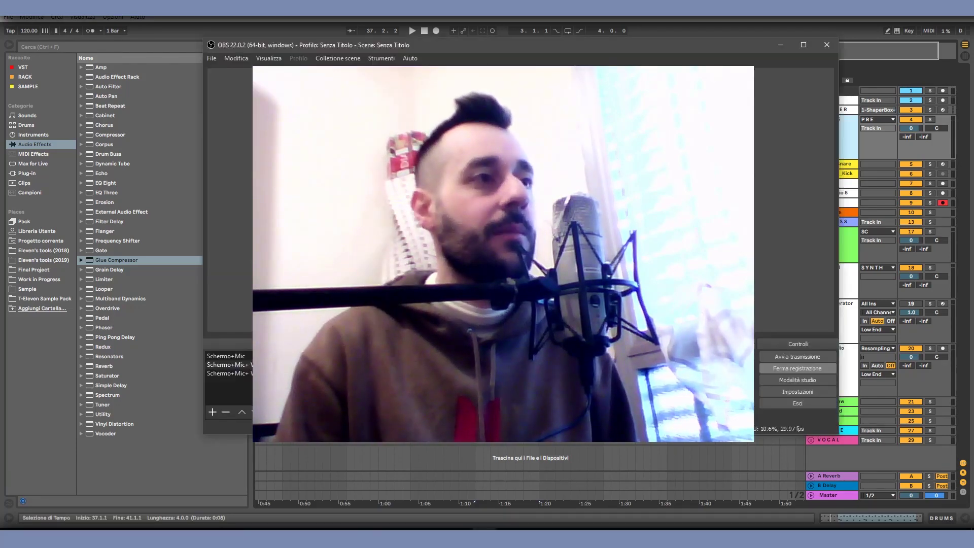
click(268, 374)
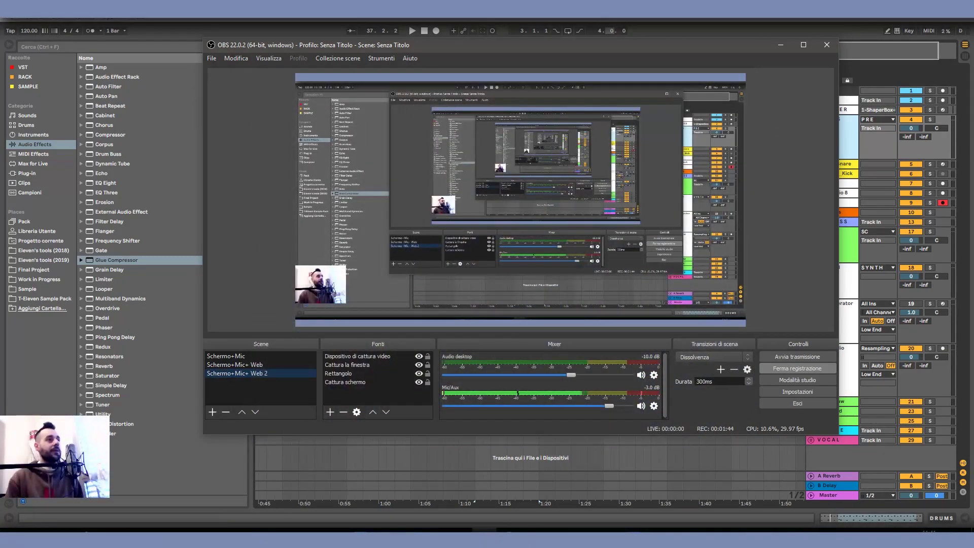
key(alt+Tab)
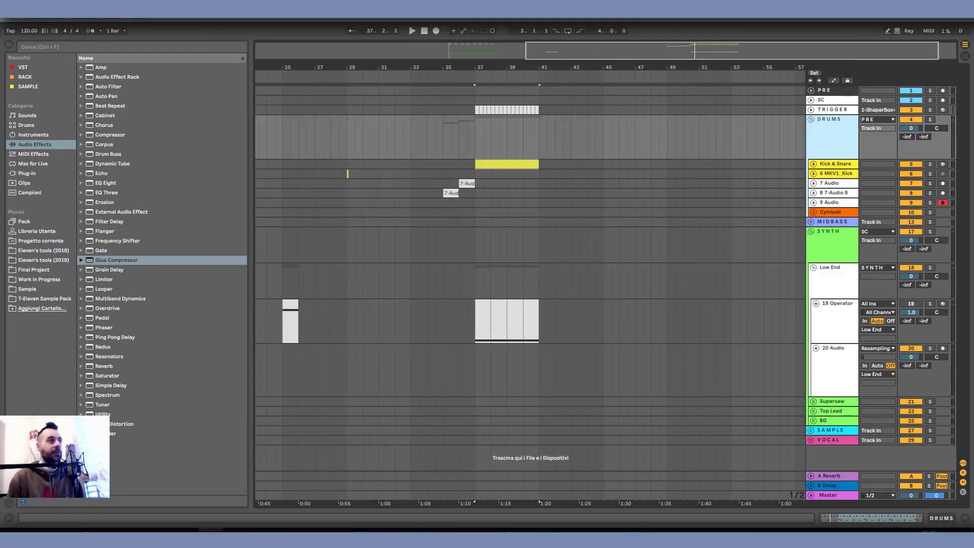
Unfold the Kick & Snare track and play the drum loop starting at bar 37
key(plus)
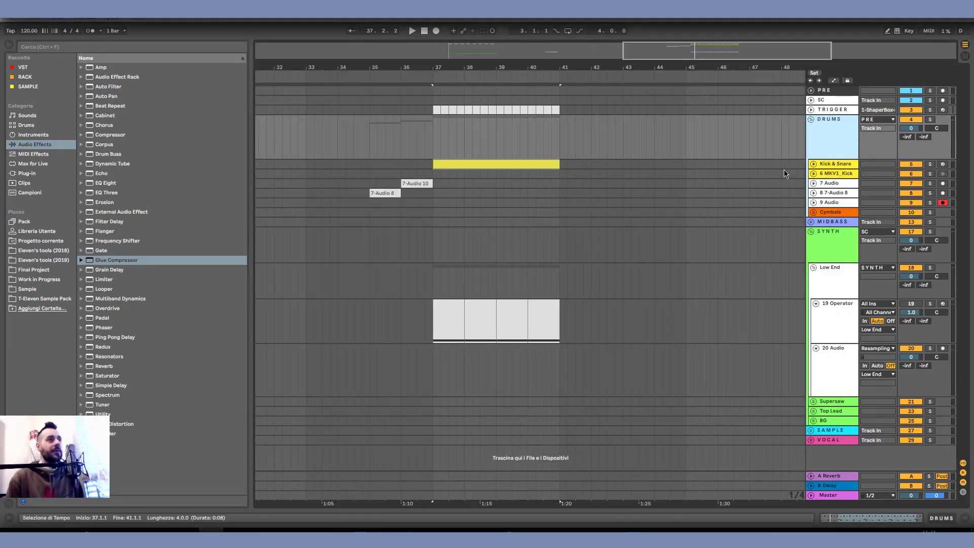
click(814, 164)
key(space)
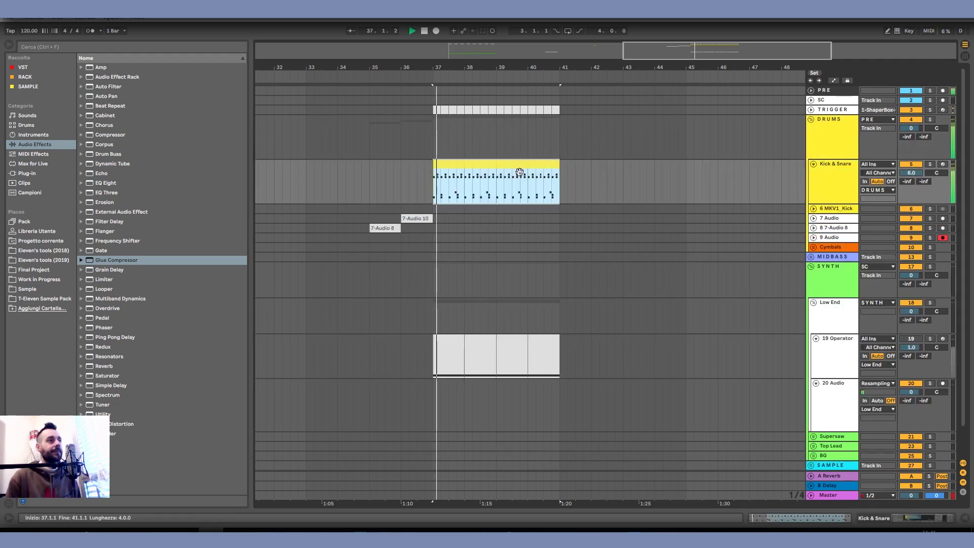
key(space)
Show the DRUMS track's device chain and locate Compressor and Glue Compressor among the audio effects
key(shift+Tab)
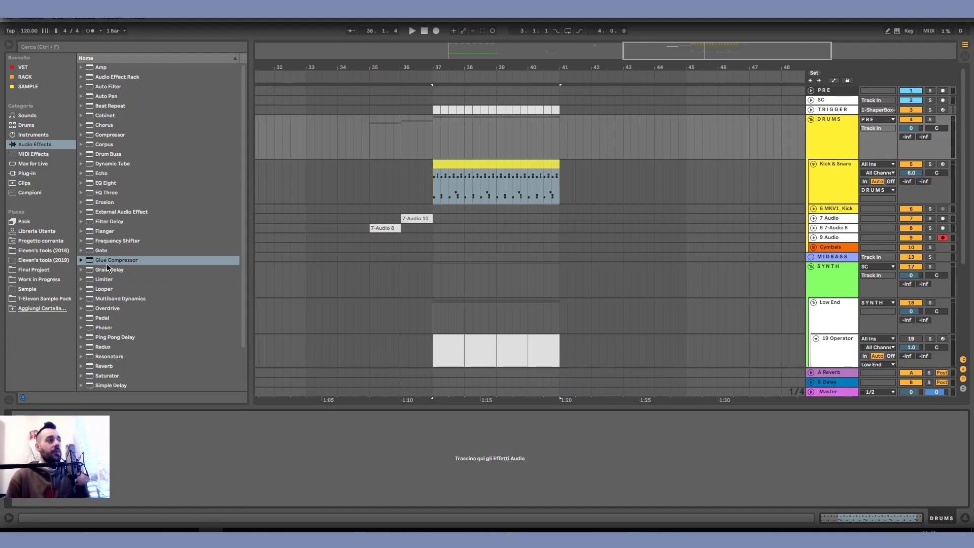
drag(110, 138, 115, 153)
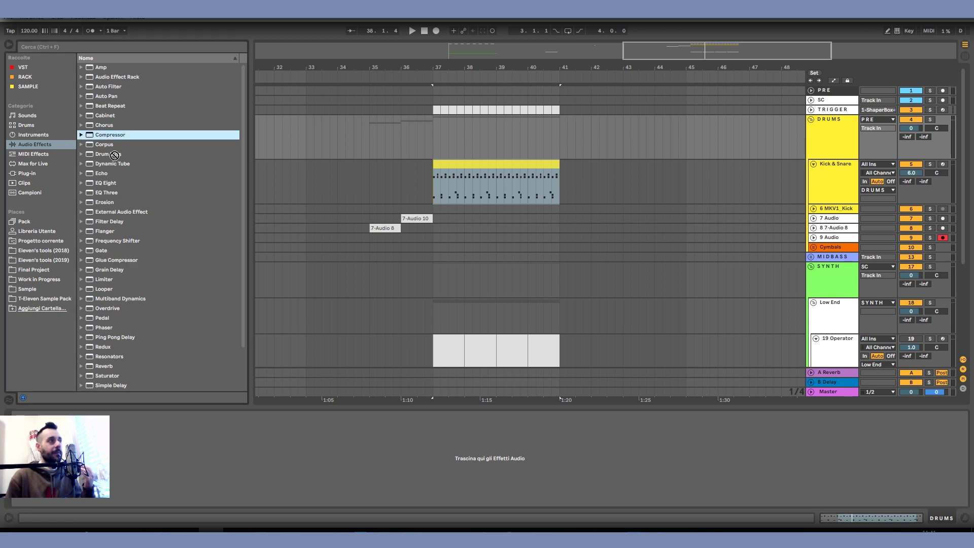
click(121, 263)
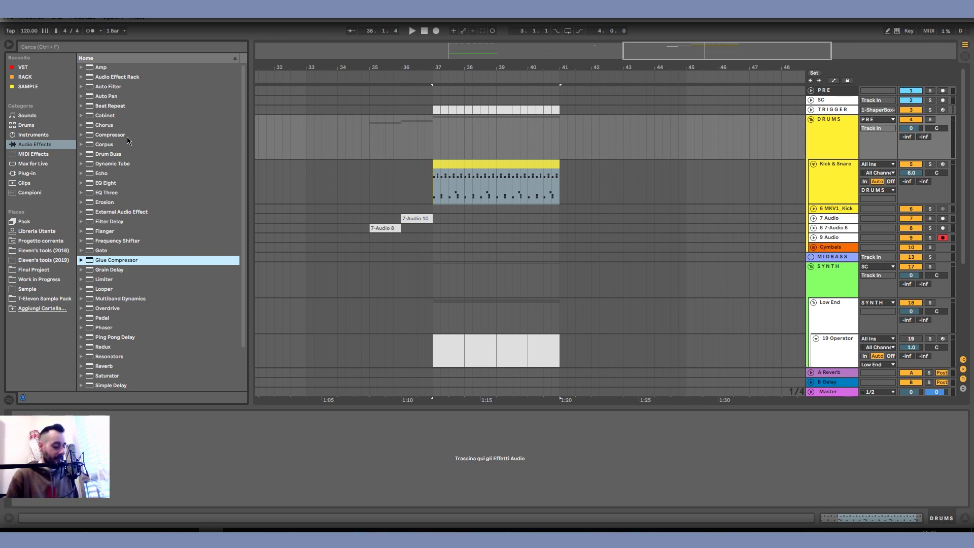
Search the whole browser for "comp" and widen the browser slightly
key(ctrl+f)
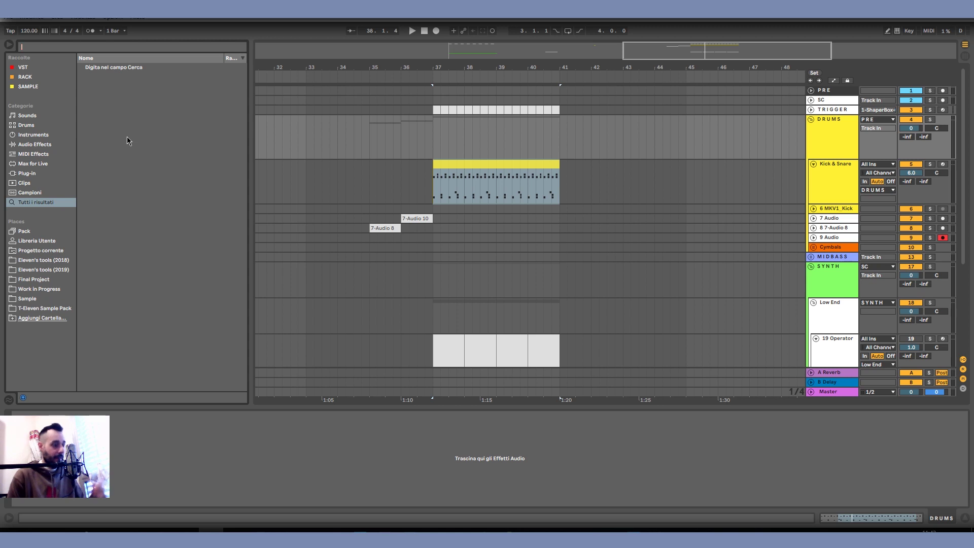
text(c)
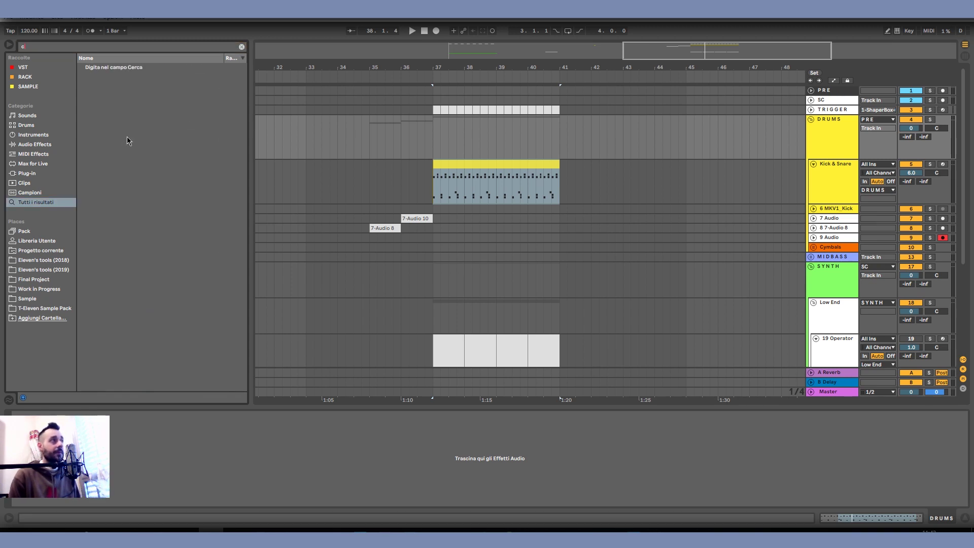
text(omp)
drag(249, 66, 256, 63)
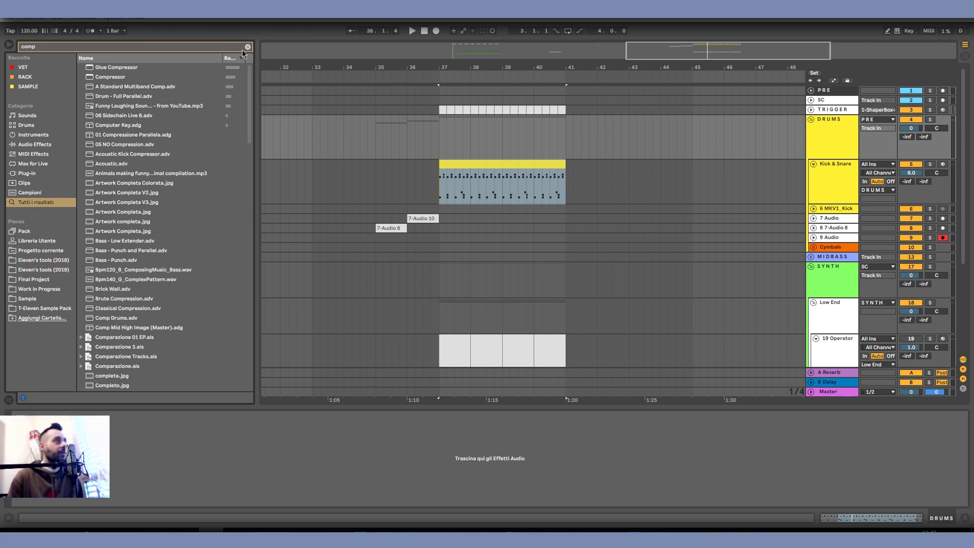
Clear the browser search and add a Compressor from the Audio Effects category to the DRUMS track
click(247, 47)
click(21, 146)
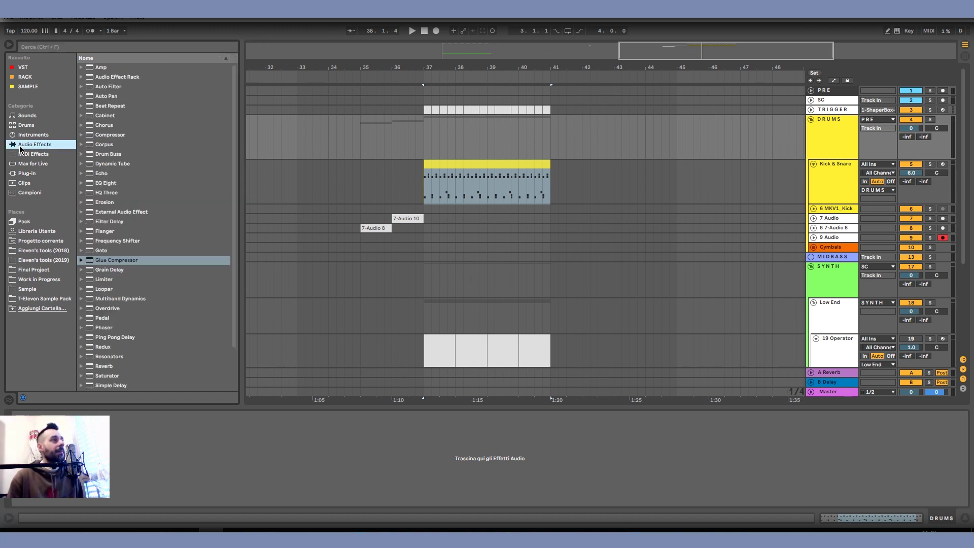
double_click(106, 135)
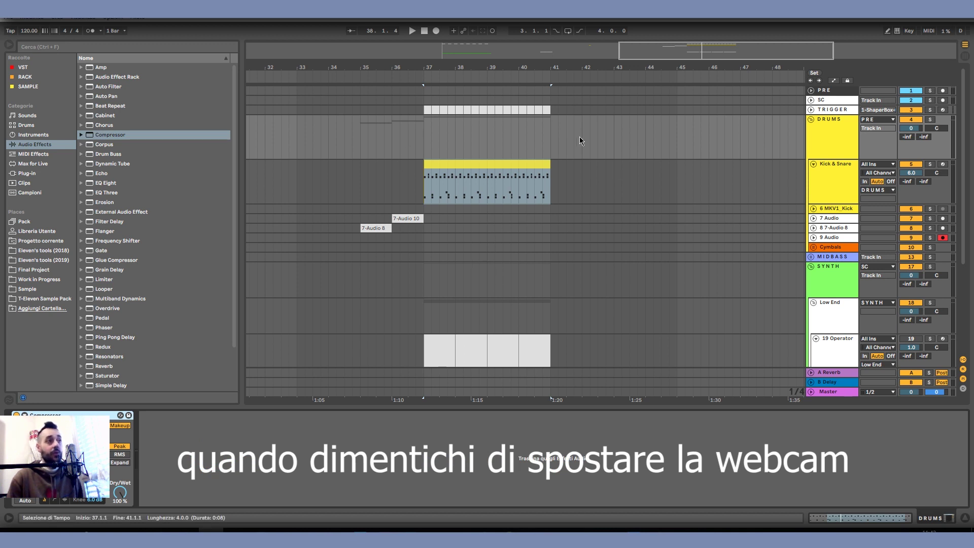
Play the drum loop through the Compressor and switch the device to its activity view
key(space)
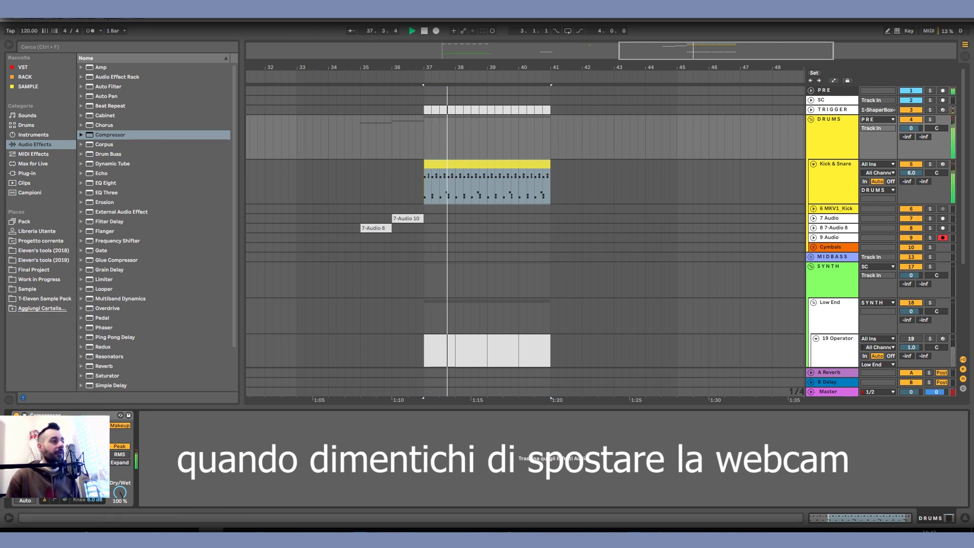
key(space)
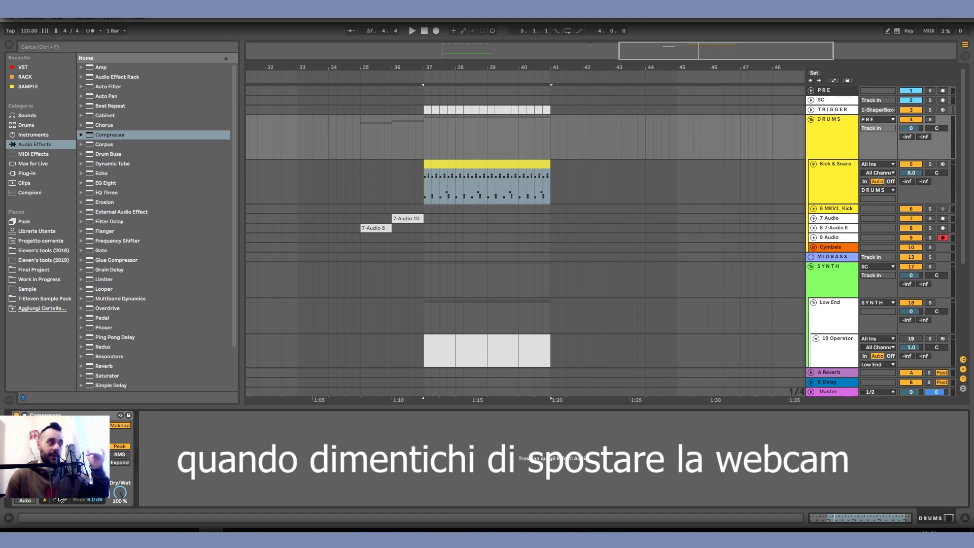
key(space)
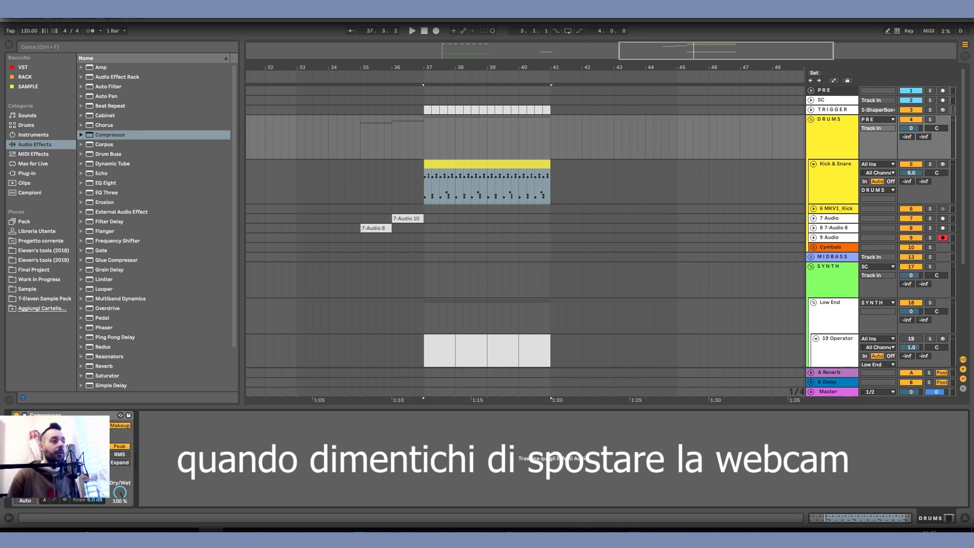
drag(153, 454, 153, 469)
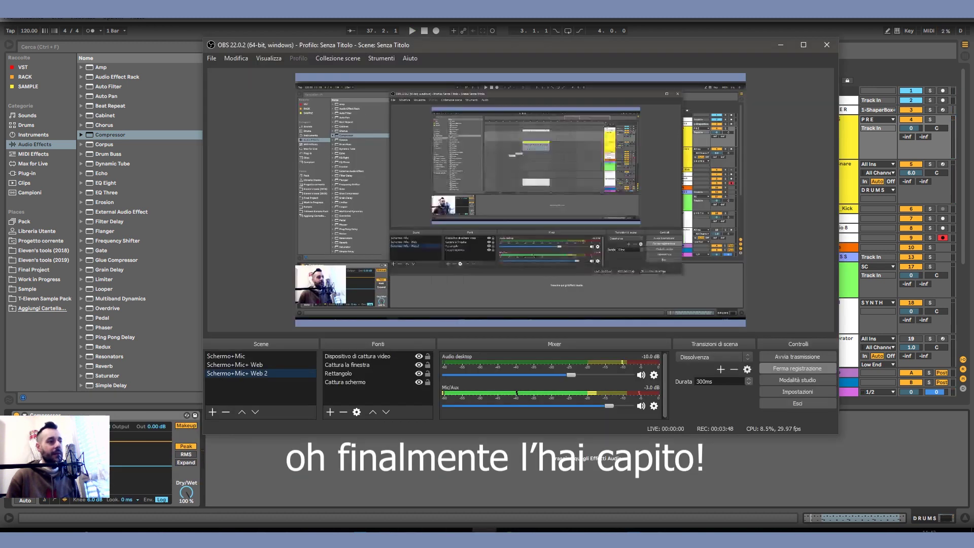
Return to Ableton Live and show the Info View to shift the Compressor away from the webcam image
key(alt+Tab)
key(alt+Tab)
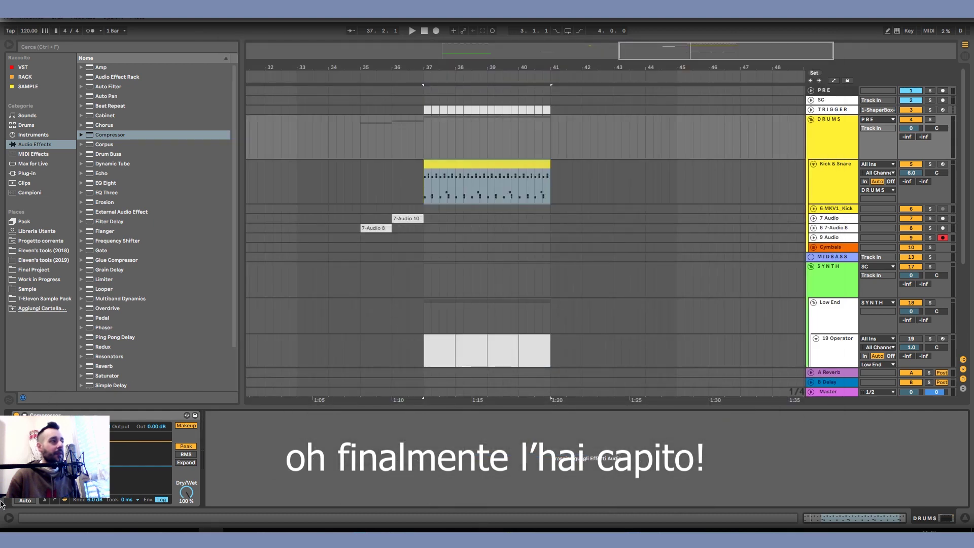
click(9, 518)
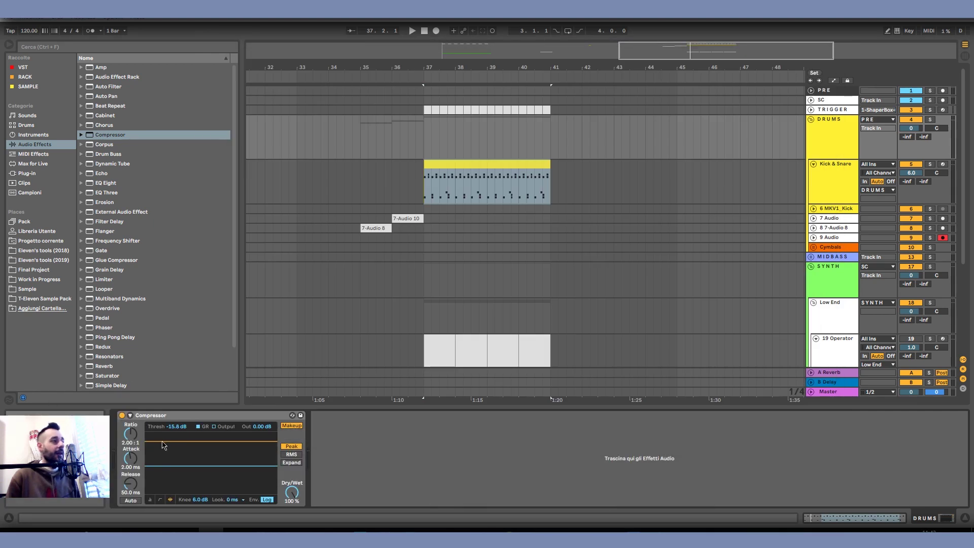
Compare the Compressor's collapsed view with its activity view and play the drum loop to examine the gain reduction curve
click(150, 499)
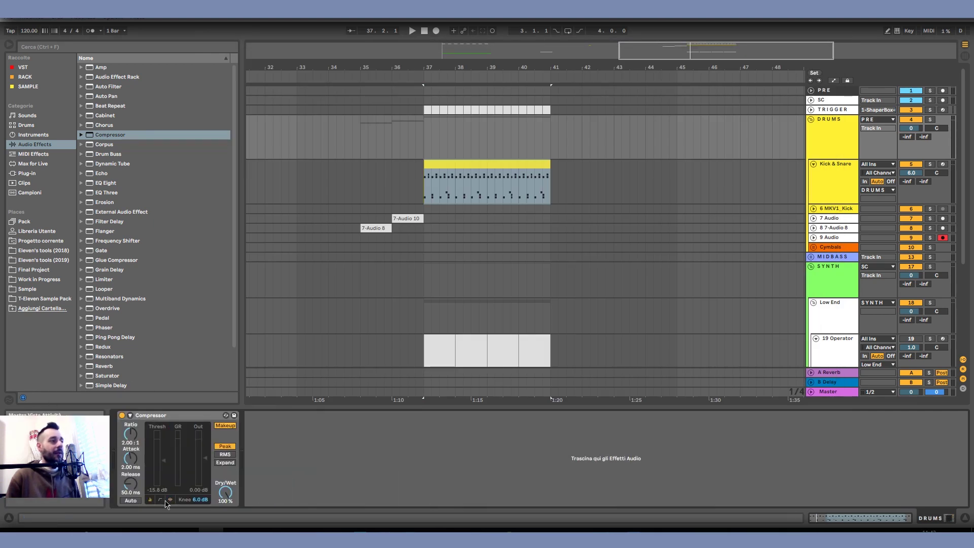
click(170, 500)
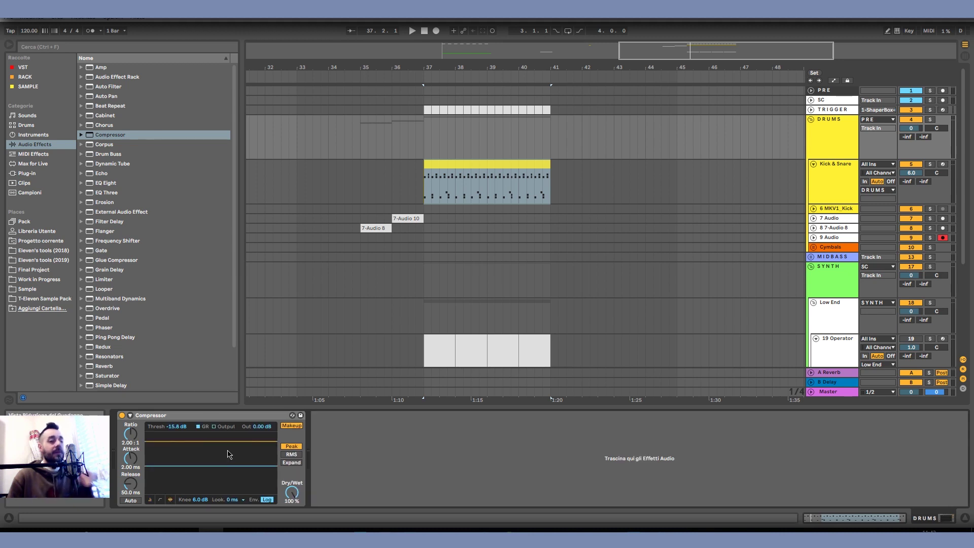
key(space)
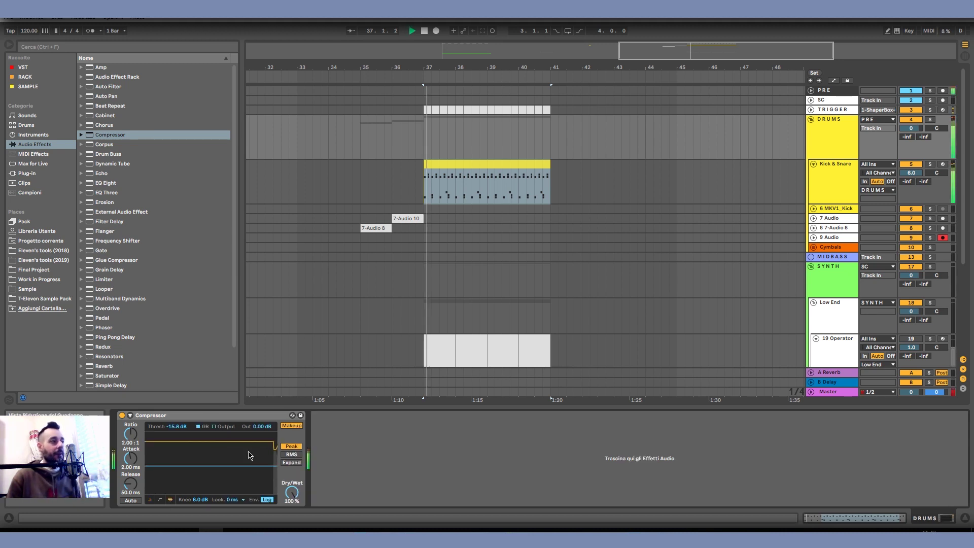
key(space)
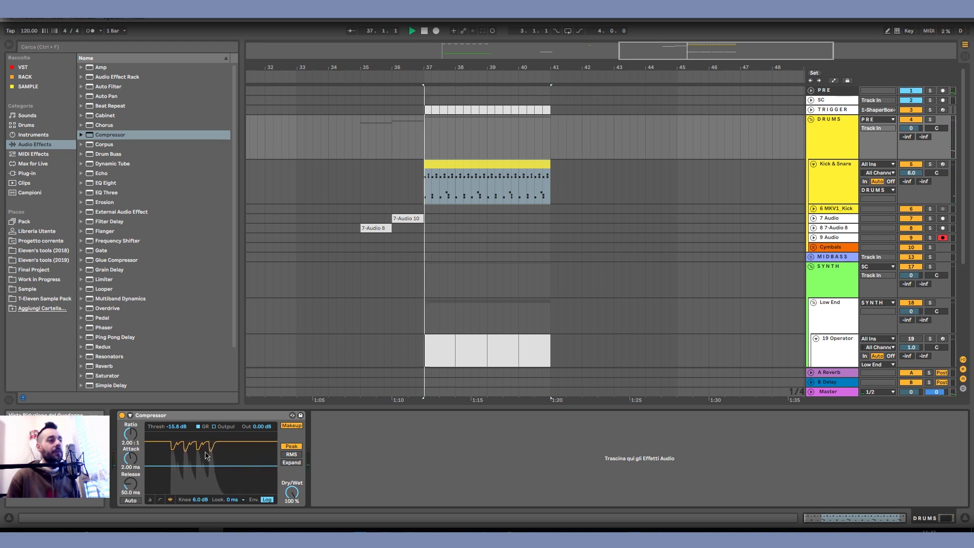
Lower the Compressor's threshold to -22.6 dB during playback and undo the last change
drag(208, 466, 206, 500)
drag(173, 430, 173, 471)
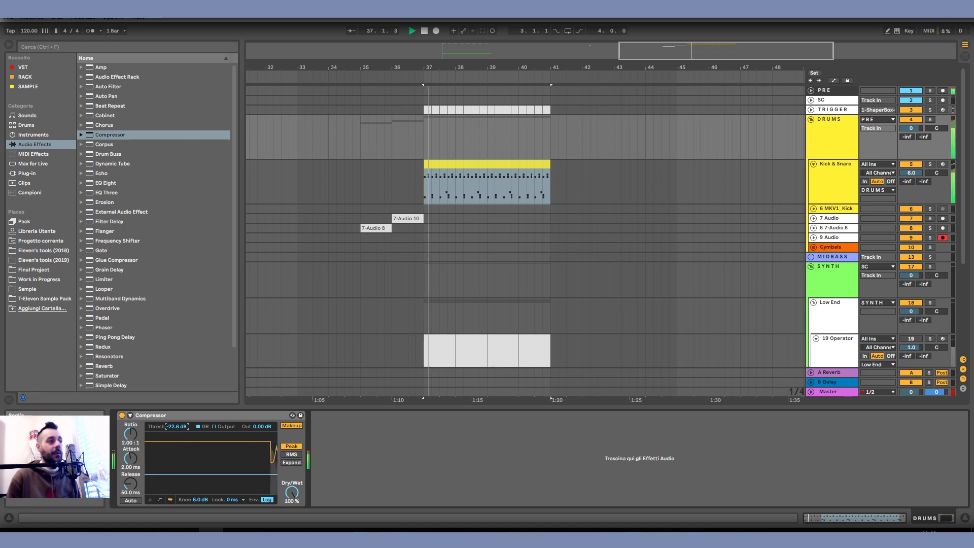
key(ctrl+z)
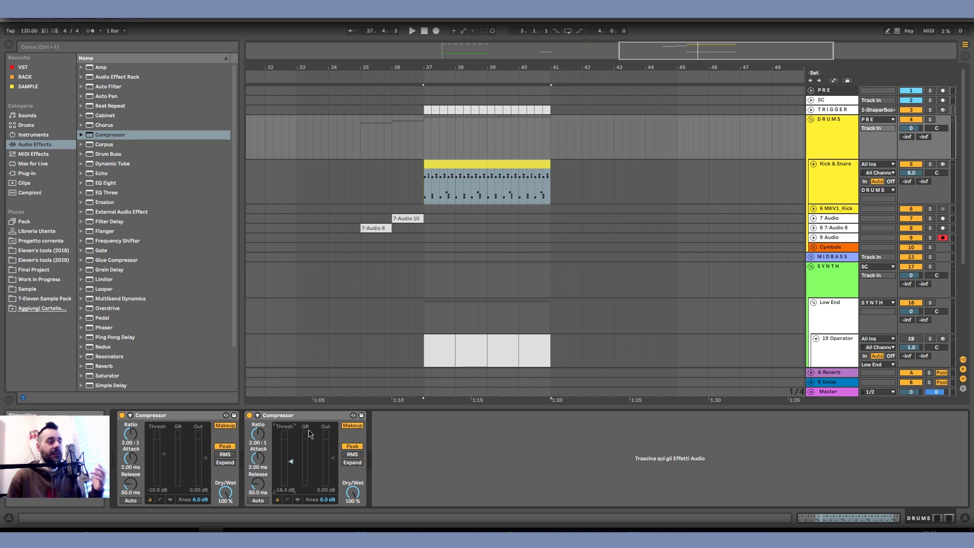
Delete the second Compressor from the DRUMS track and switch the remaining one to its activity view
click(305, 419)
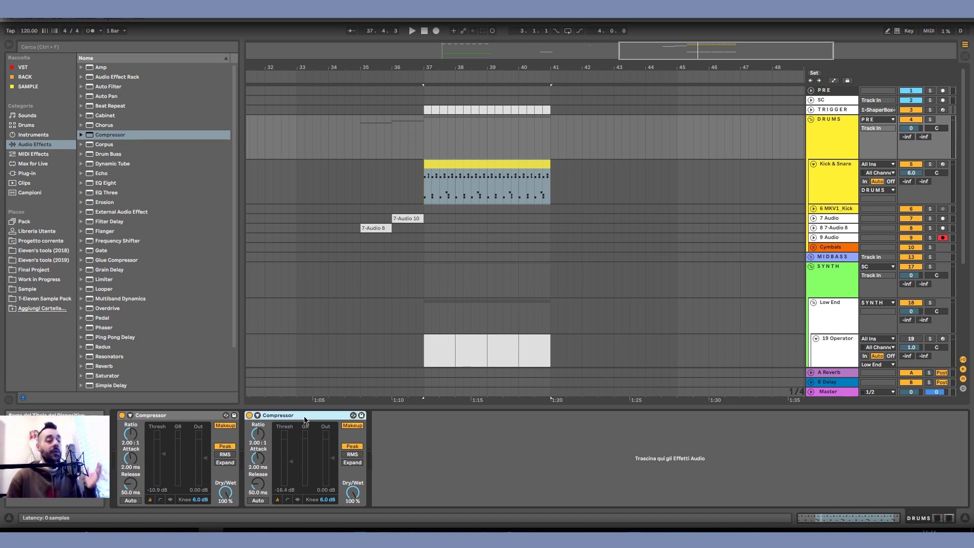
key(Delete)
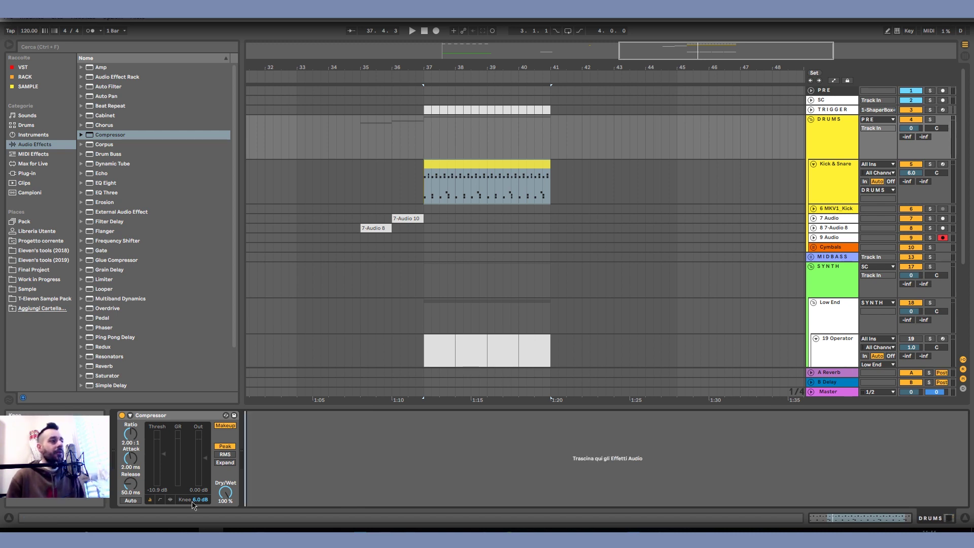
click(171, 500)
Set the Compressor's threshold to -18.1 dB and its release to 2.22 s while auditioning the drum loop
key(space)
drag(227, 458, 227, 470)
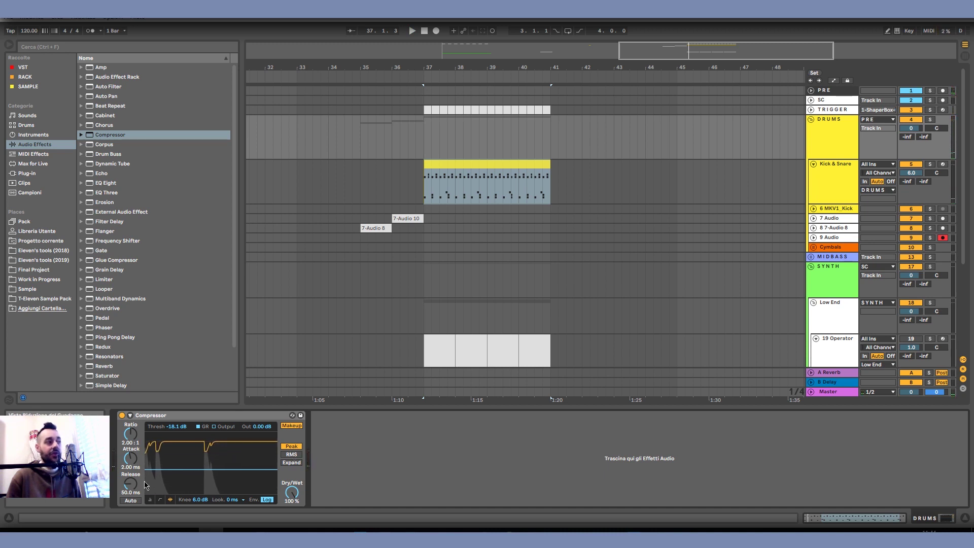
drag(130, 484, 130, 454)
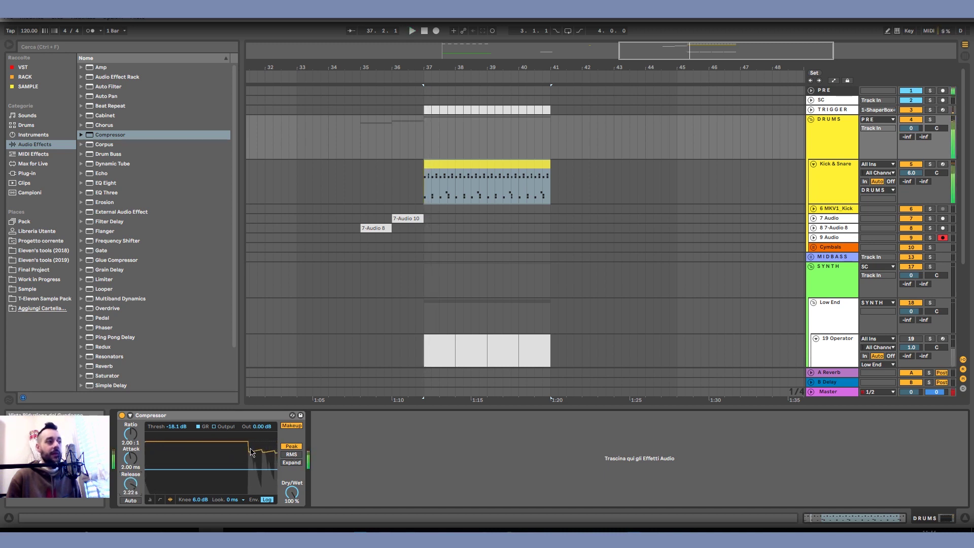
key(space)
Set the Compressor's attack to 0.35 ms, release to 6.35 ms and threshold to -17.7 dB while auditioning the drums
drag(131, 484, 130, 453)
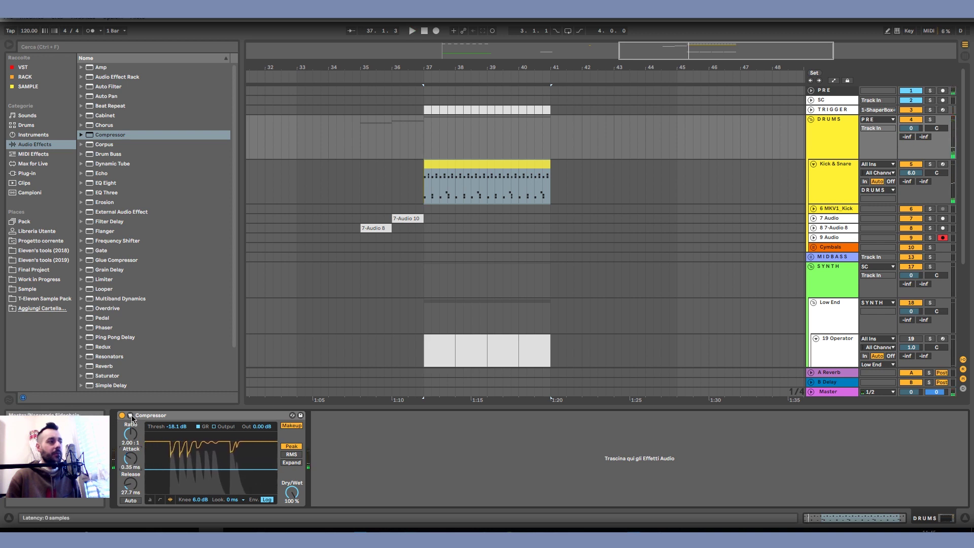
drag(131, 483, 130, 475)
key(space)
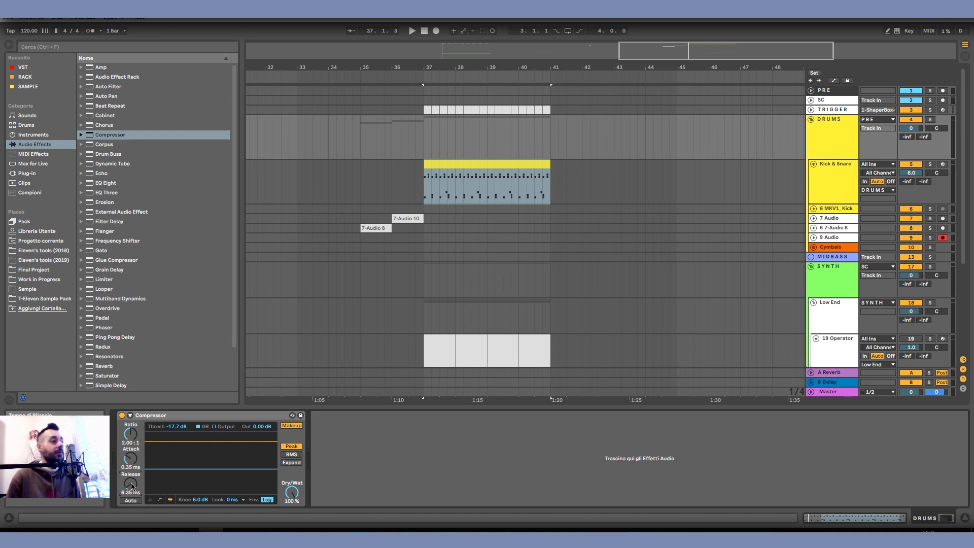
Raise the Compressor's release through 11.8 ms to 79.8 ms and play the drum loop to hear it
drag(132, 486, 132, 484)
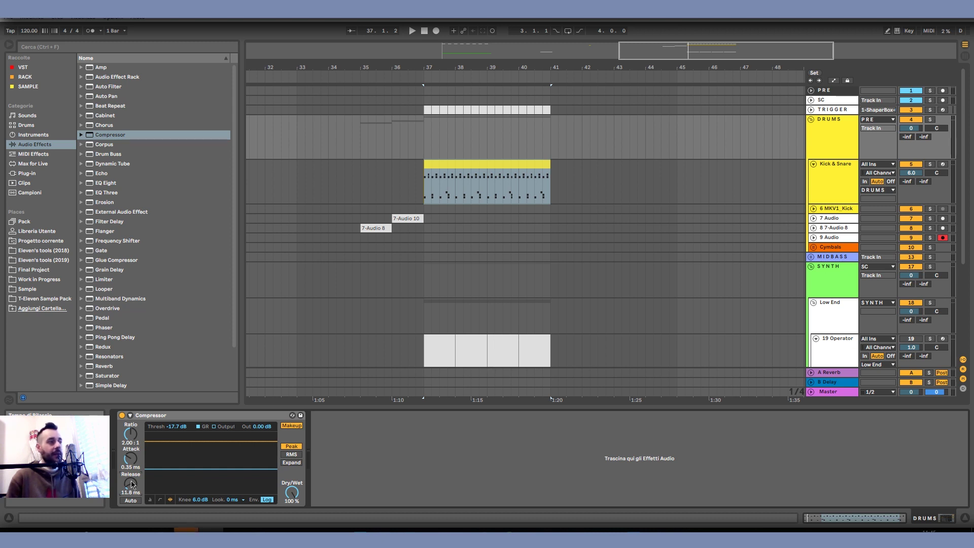
drag(132, 483, 131, 491)
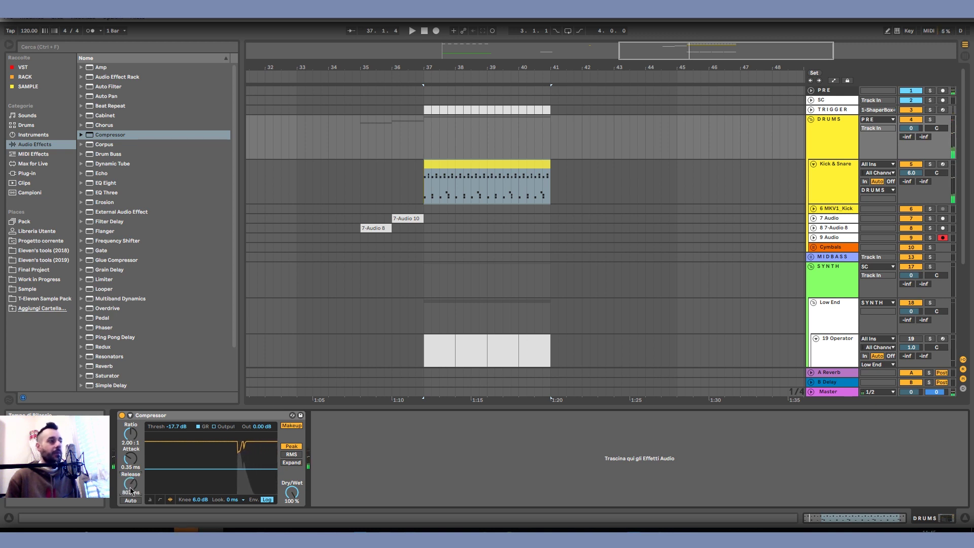
key(space)
key(space)
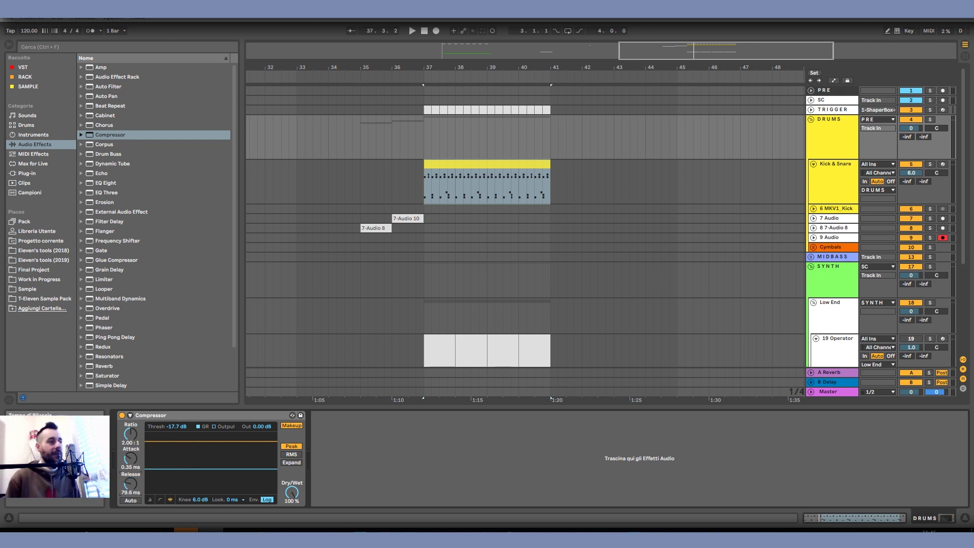
Enable the Compressor's automatic release and play the drum loop with it
click(130, 501)
key(space)
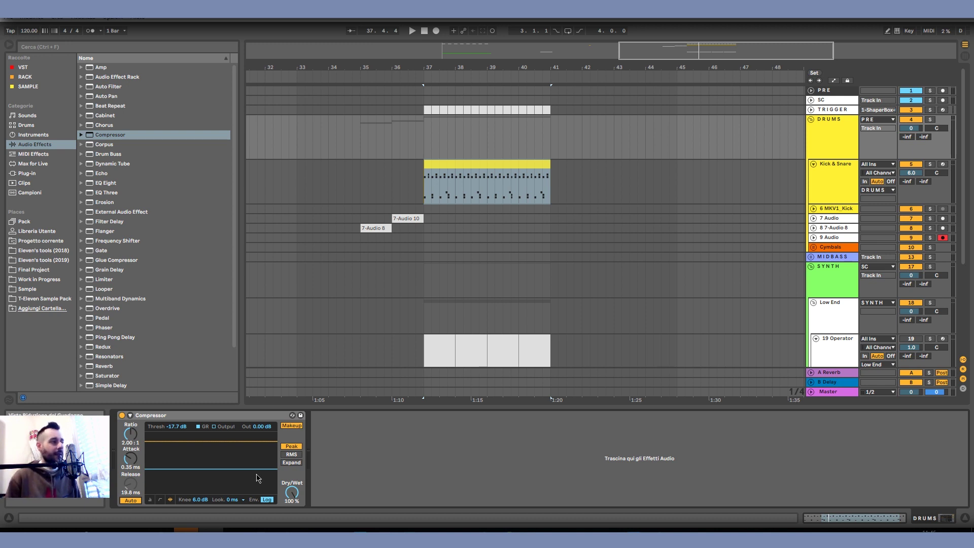
Raise the Compressor's attack through 1.06 ms to 3.16 ms while auditioning the drum loop
key(space)
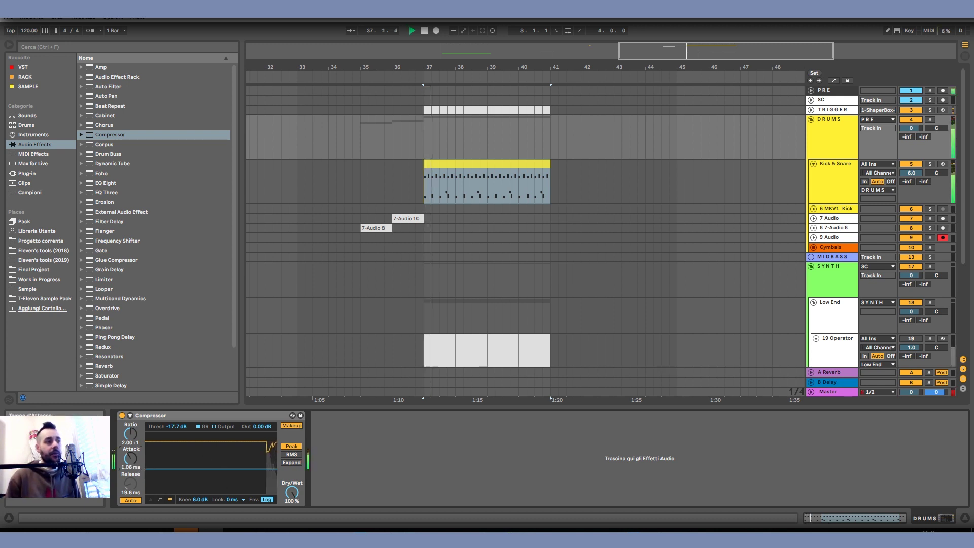
drag(131, 464, 130, 457)
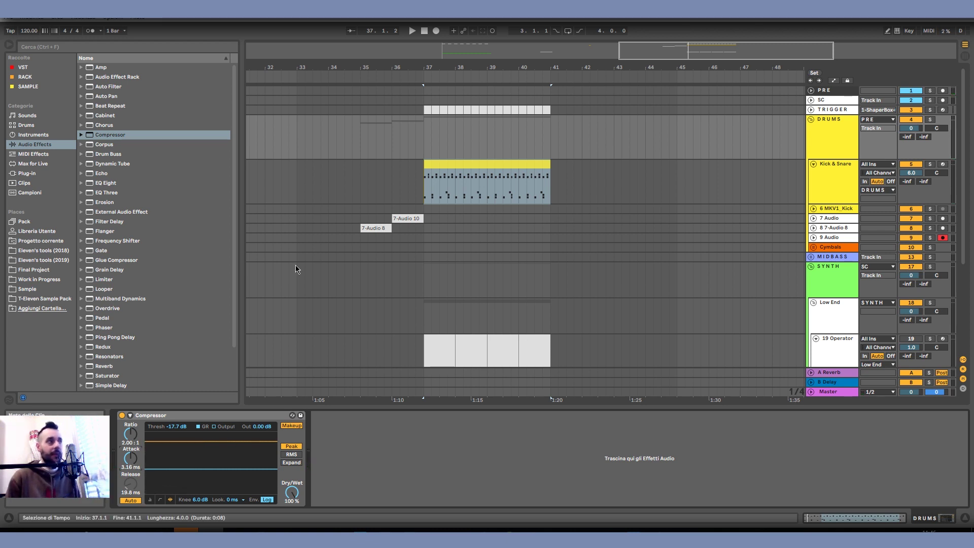
key(space)
Lower the Compressor's attack to 0.01 ms, audition the drums, and raise the attack to 2.40 ms
mouse_move(136, 471)
mouse_down()
mouse_move(136, 459)
mouse_move(130, 482)
mouse_up()
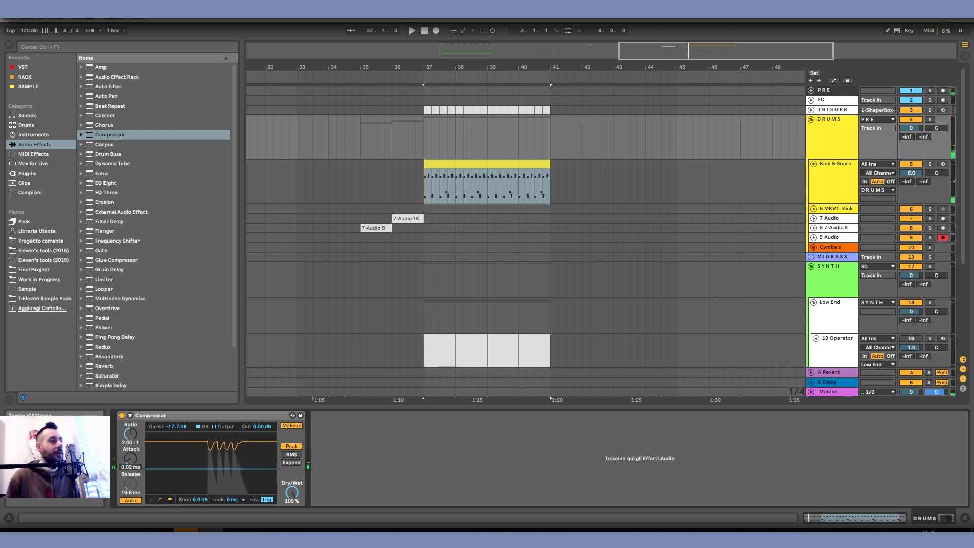
key(space)
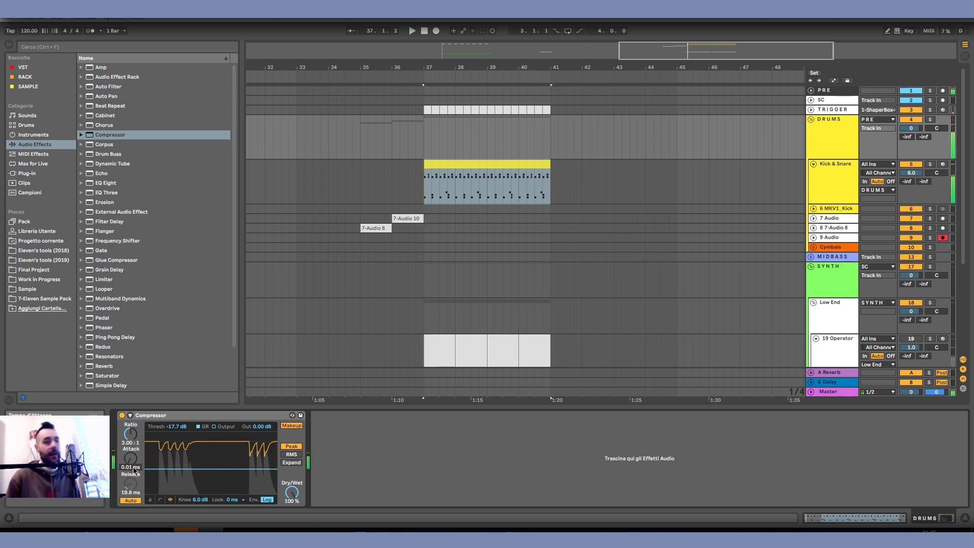
key(space)
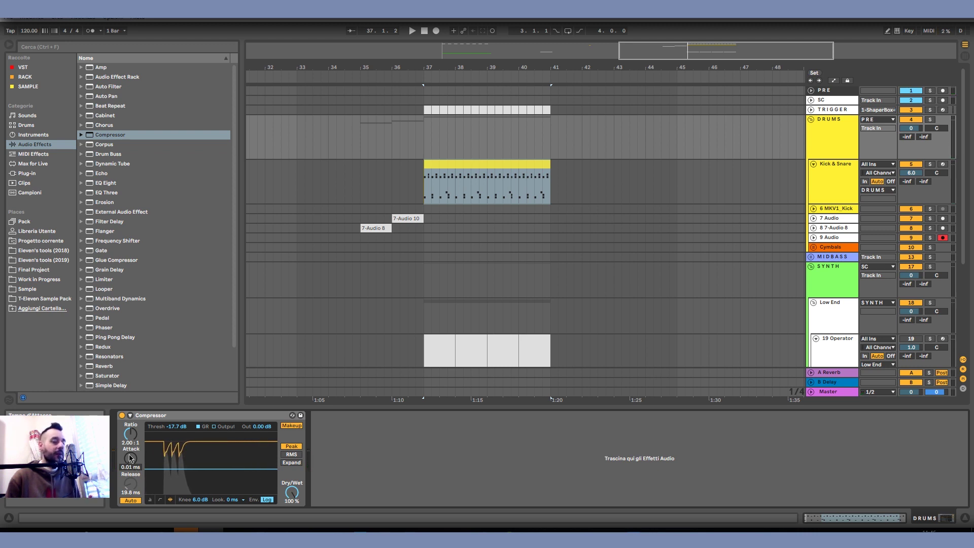
key(space)
scroll(132, 465, up, 5)
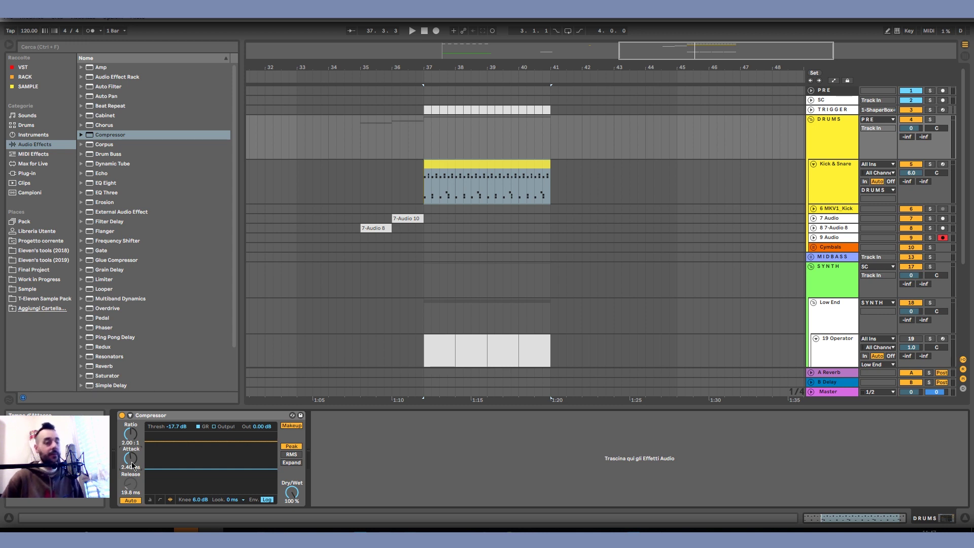
Replace the Compressor on the DRUMS group with a Glue Compressor
click(269, 417)
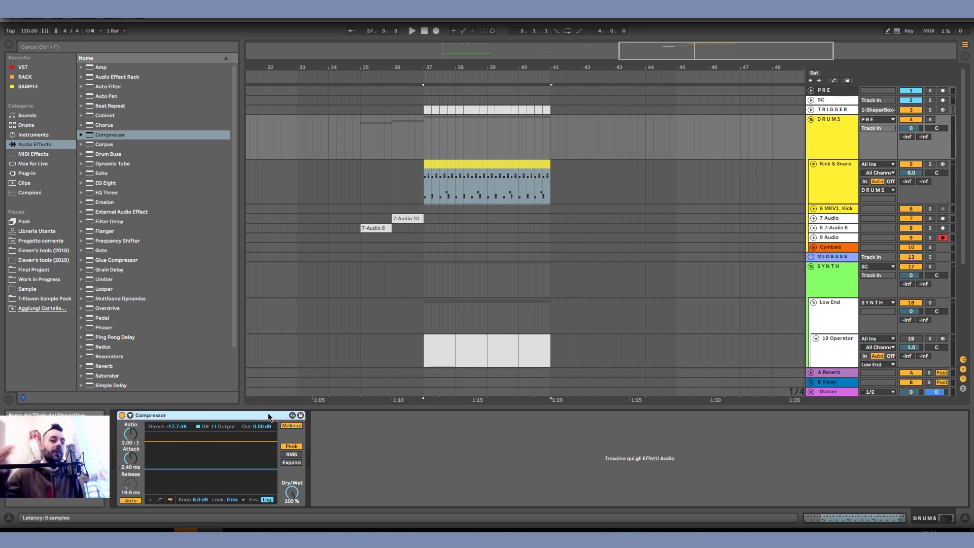
key(Delete)
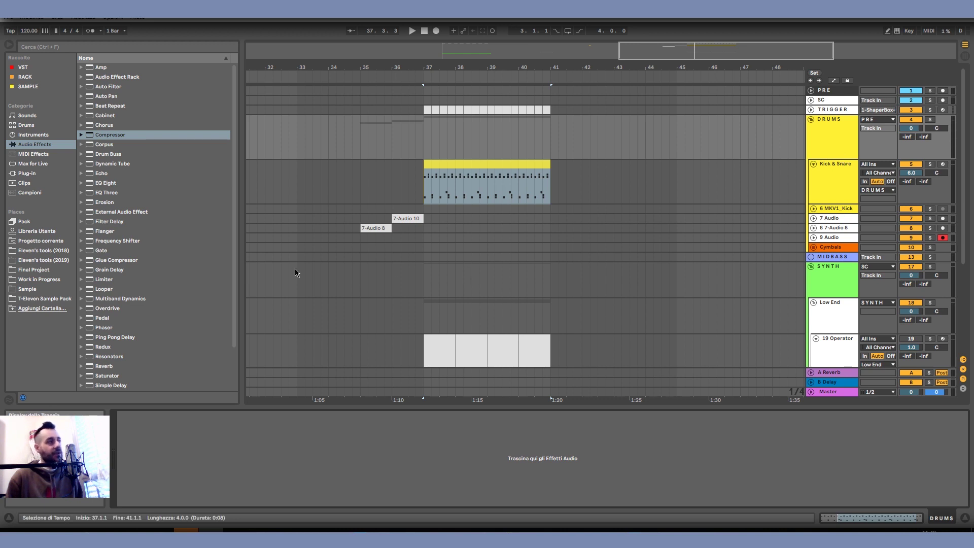
drag(115, 260, 233, 455)
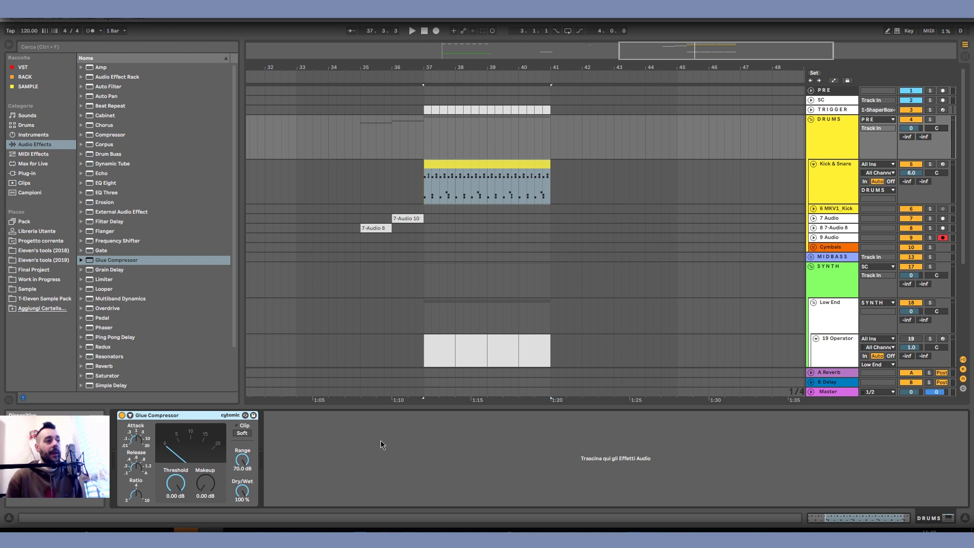
click(298, 463)
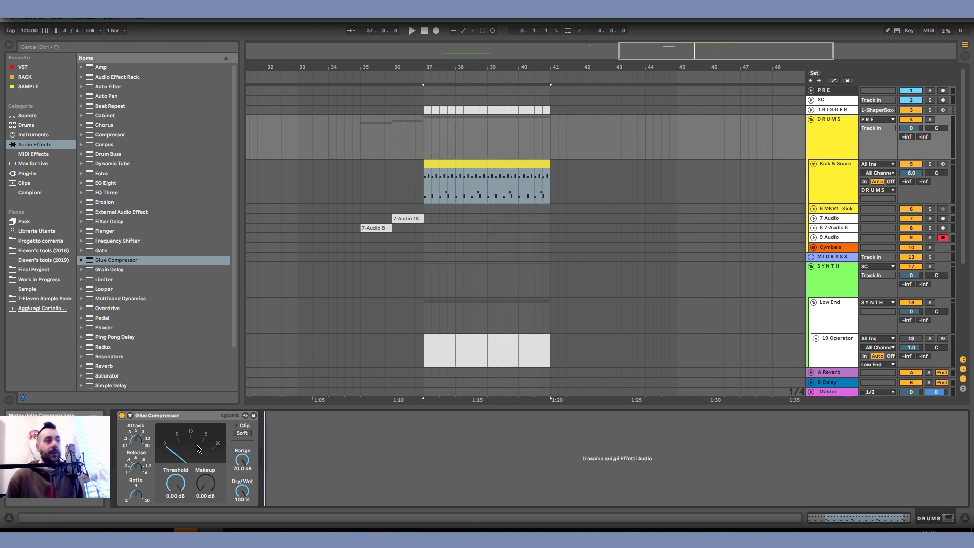
click(237, 437)
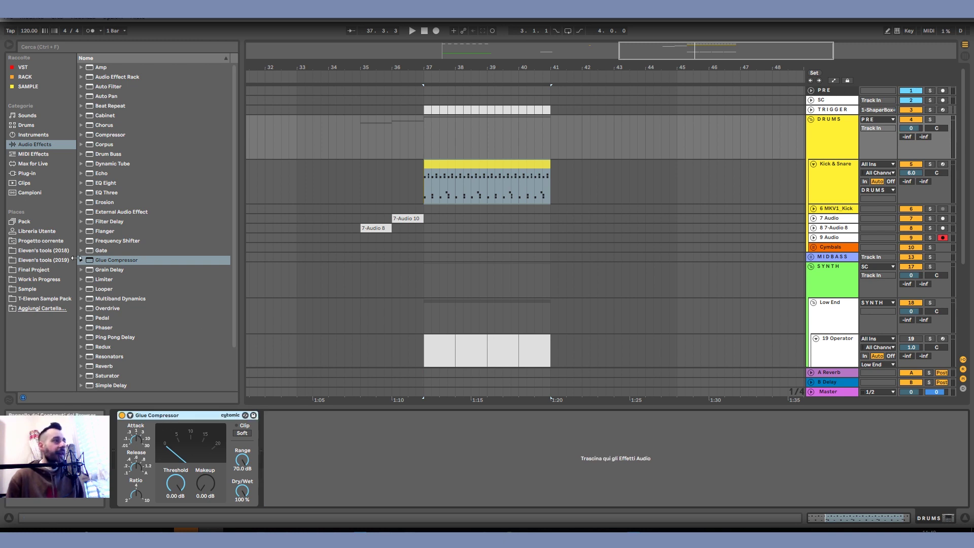
Load the Drum - Full Parallel preset in place of the default Glue Compressor
click(81, 260)
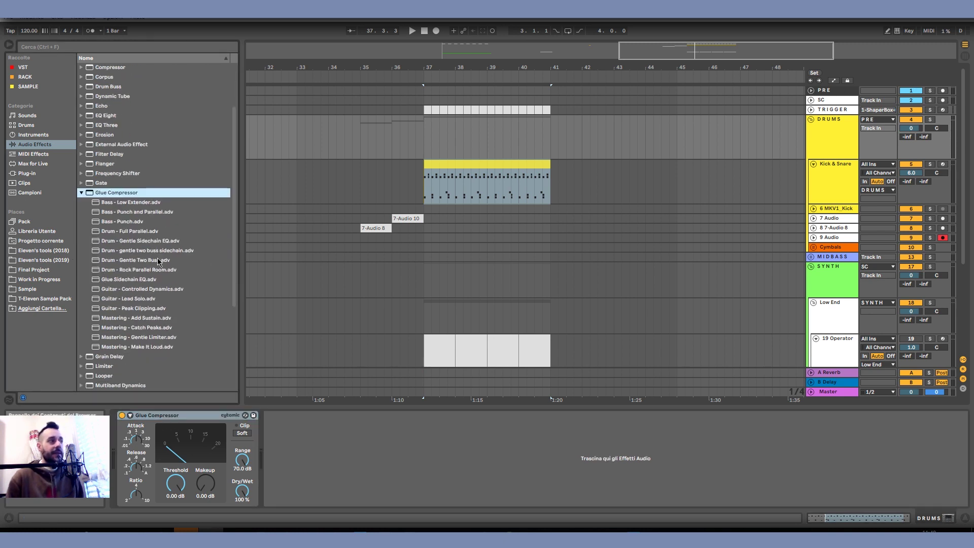
click(145, 230)
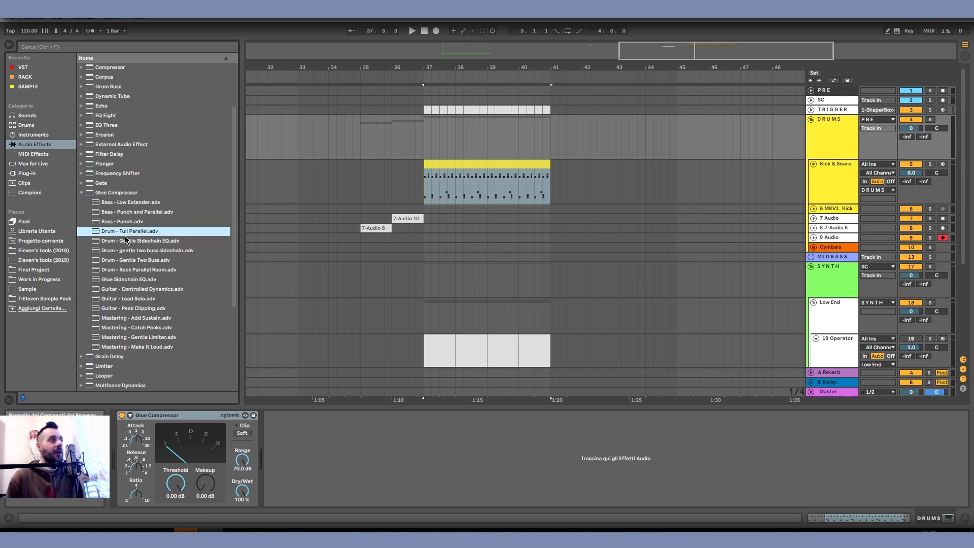
drag(134, 233, 193, 458)
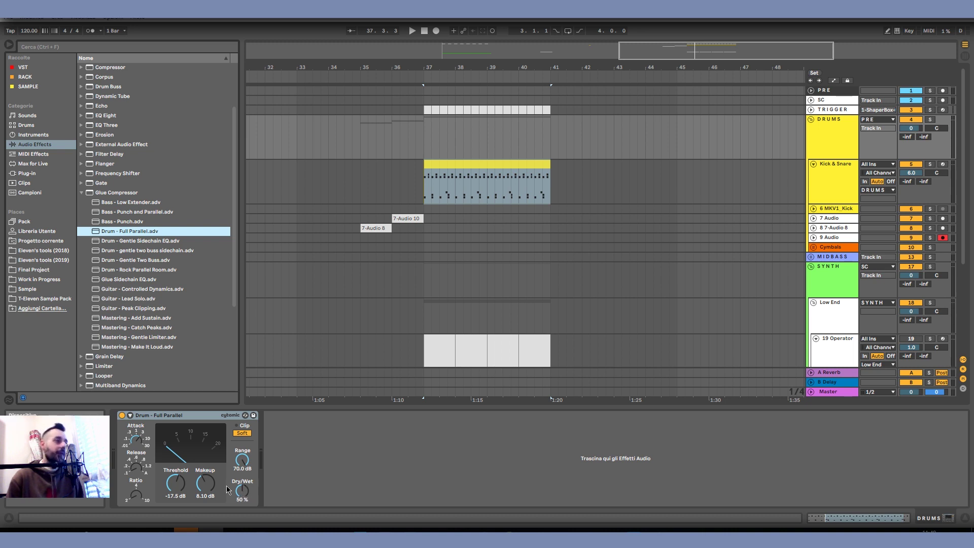
click(199, 419)
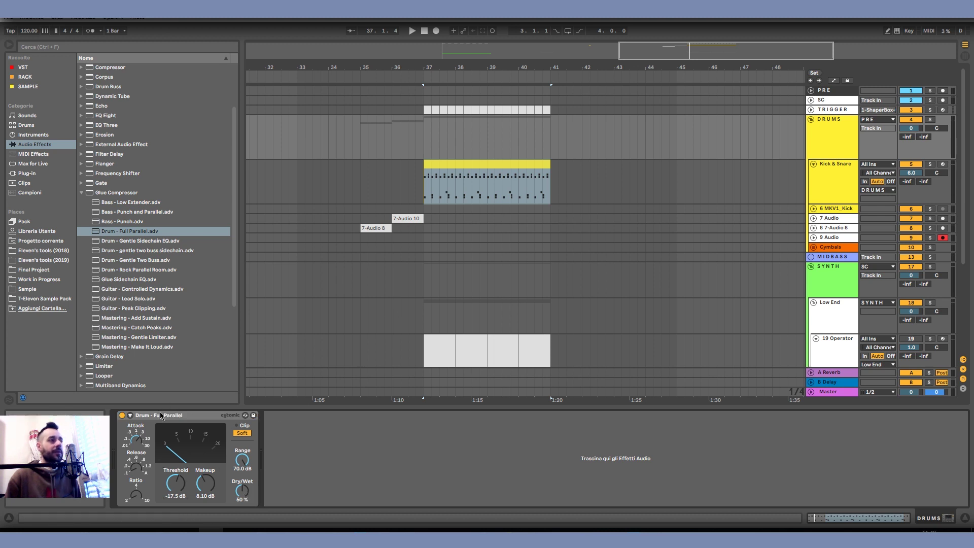
Play the drum loop with the Drum - Full Parallel preset active and bypassed to compare the sound
key(space)
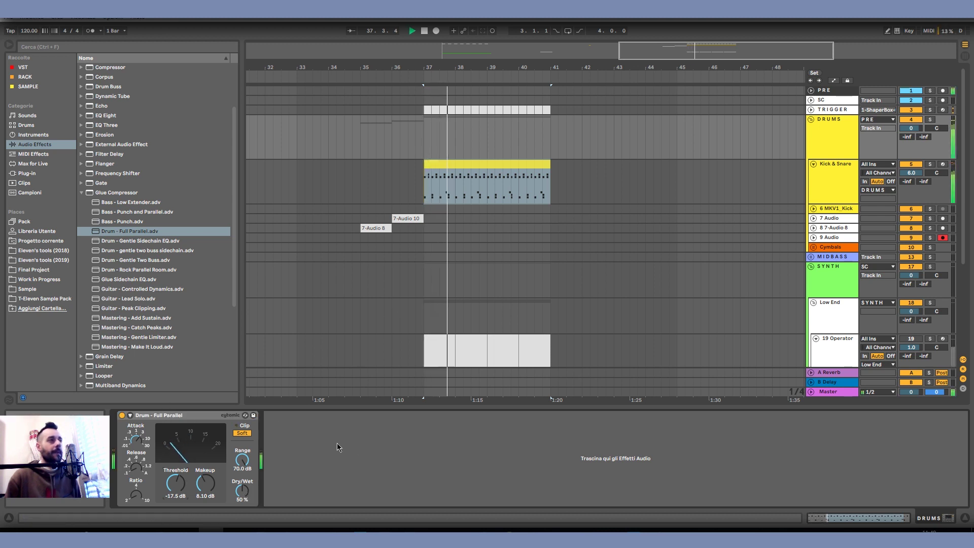
click(122, 415)
key(space)
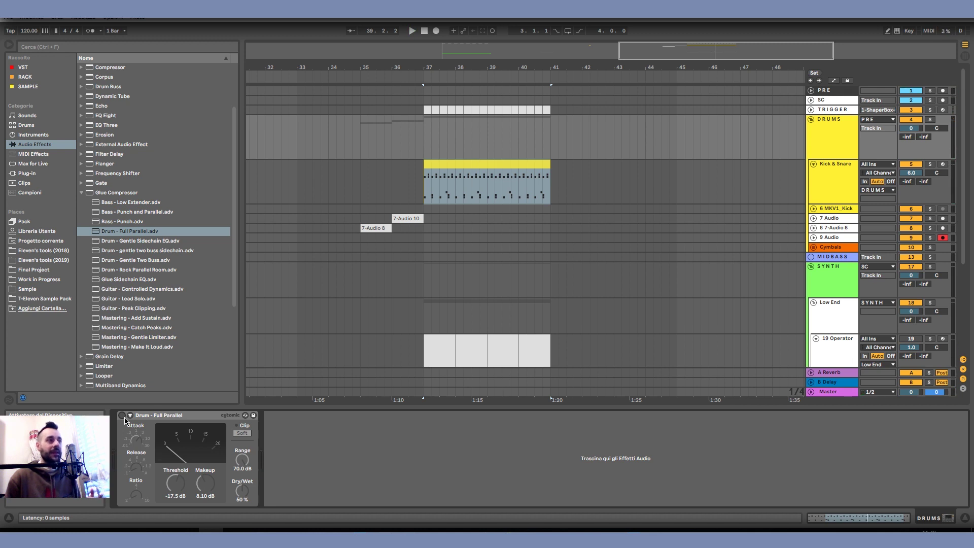
click(122, 416)
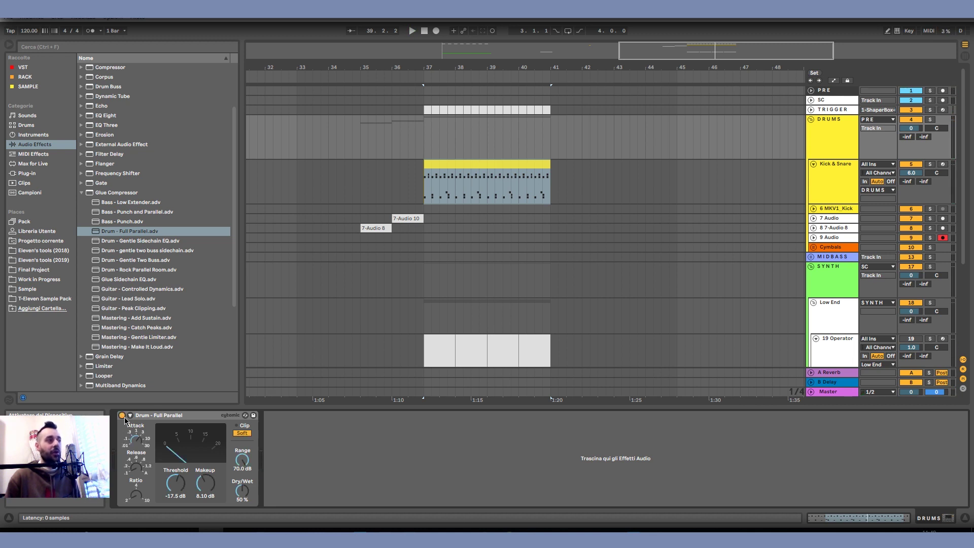
key(space)
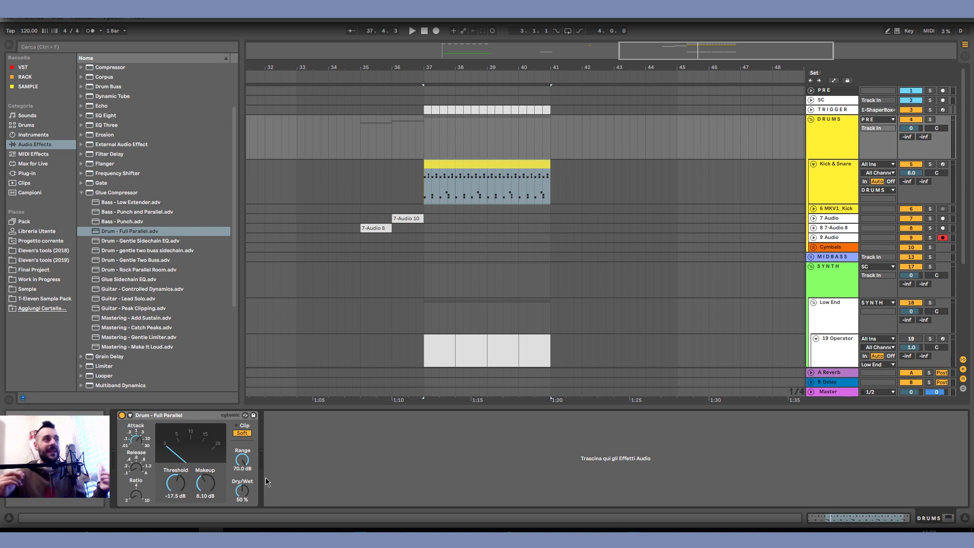
Toggle the Drum - Full Parallel device off and on, and raise its dry/wet mix to 57 %
click(122, 415)
click(122, 415)
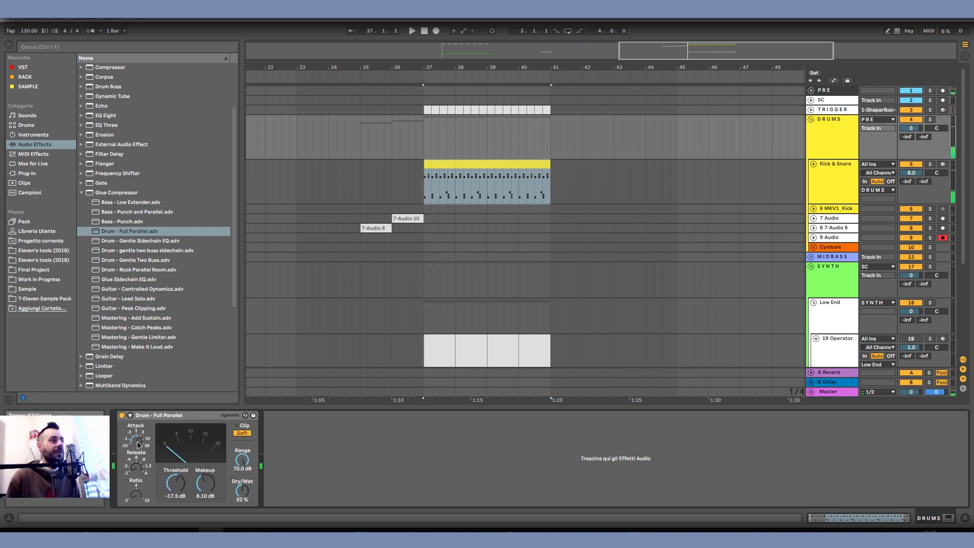
drag(243, 490, 243, 487)
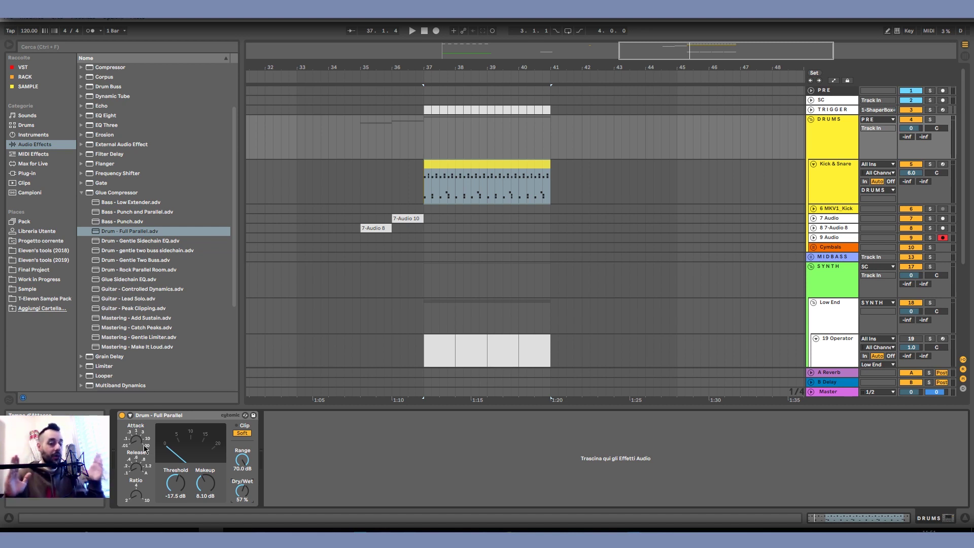
Replace the Drum - Full Parallel device with a default Glue Compressor and set its threshold to -36.2 dB
click(196, 419)
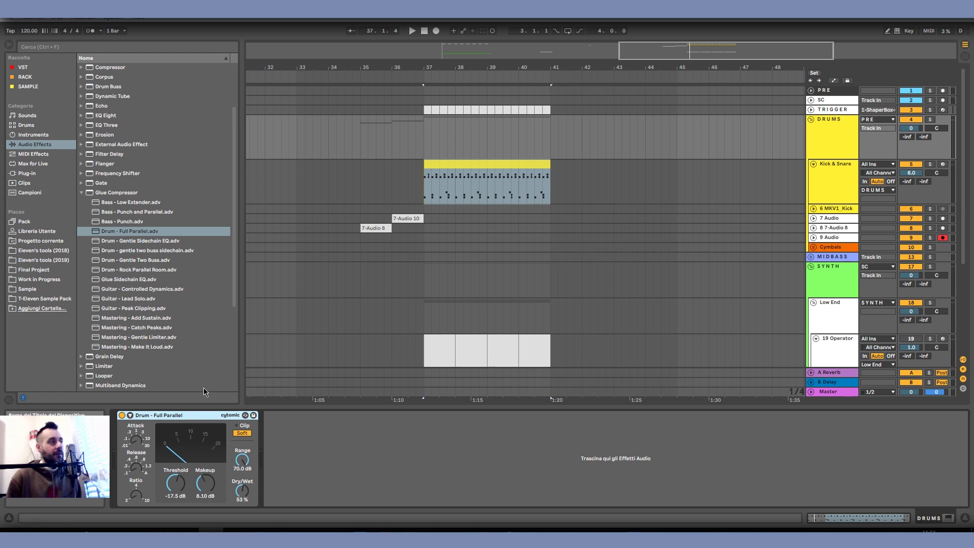
key(Delete)
drag(107, 194, 257, 430)
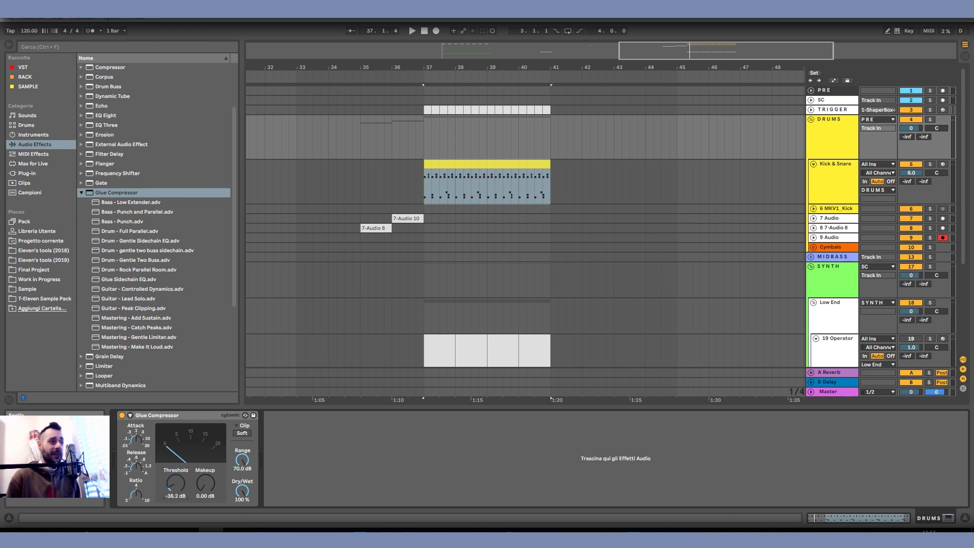
Loop the Kick & Snare clip and, during playback, set the Glue Compressor's makeup to 9.84 dB and threshold to -30.5 dB
key(ctrl+l)
key(space)
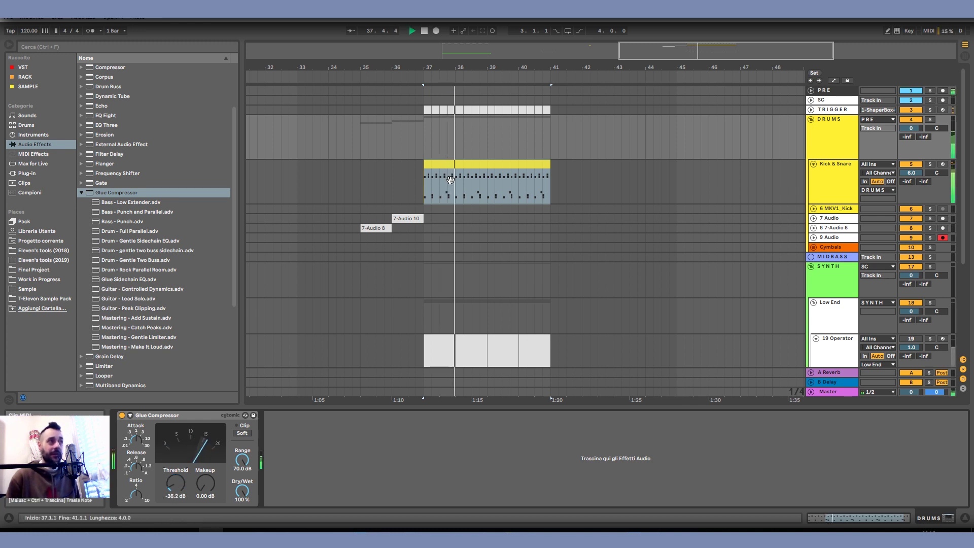
drag(205, 483, 206, 454)
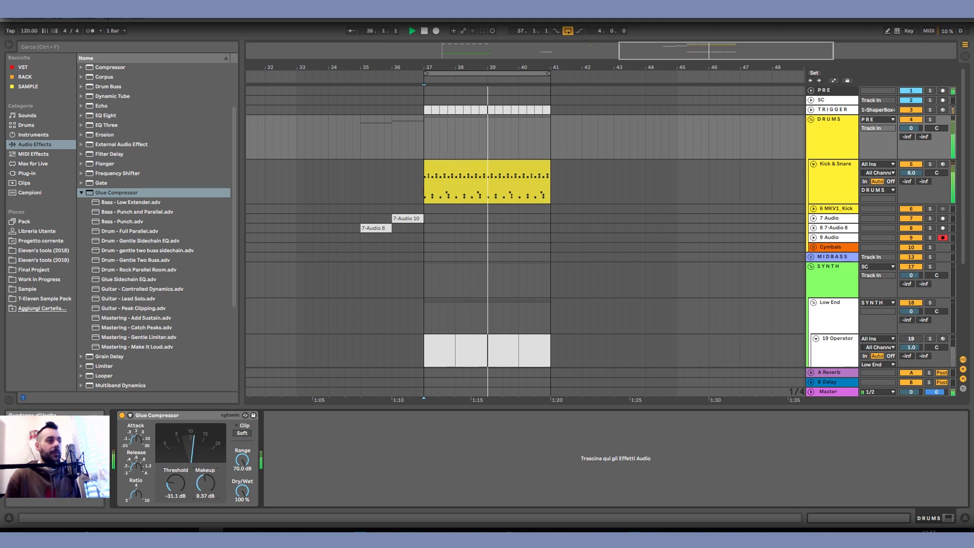
drag(205, 490, 206, 487)
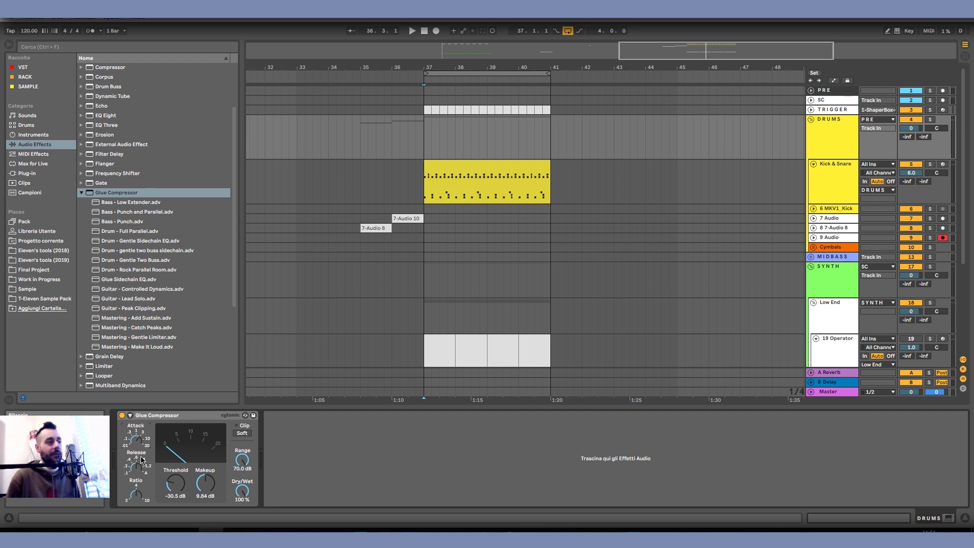
Play the looped drums repeatedly while trying different release settings on the Glue Compressor
key(space)
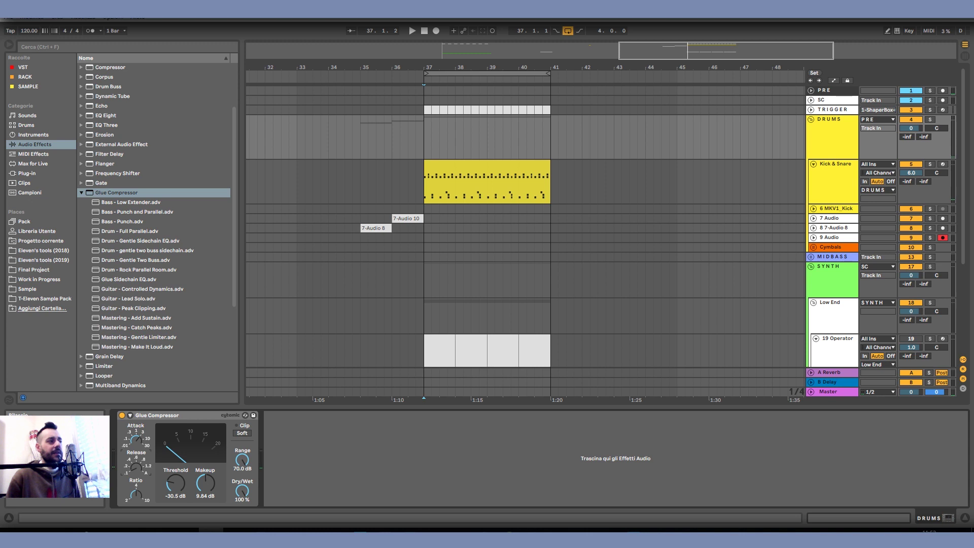
key(space)
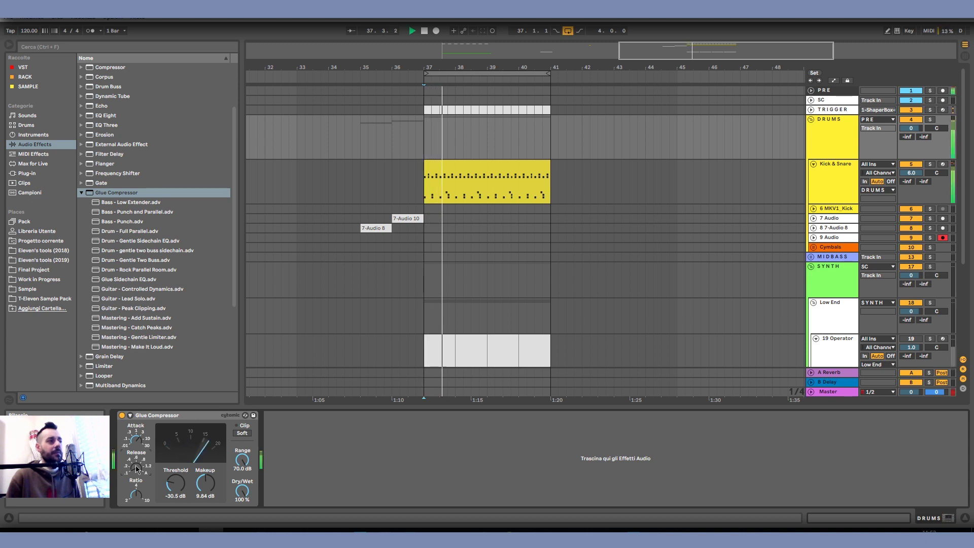
key(space)
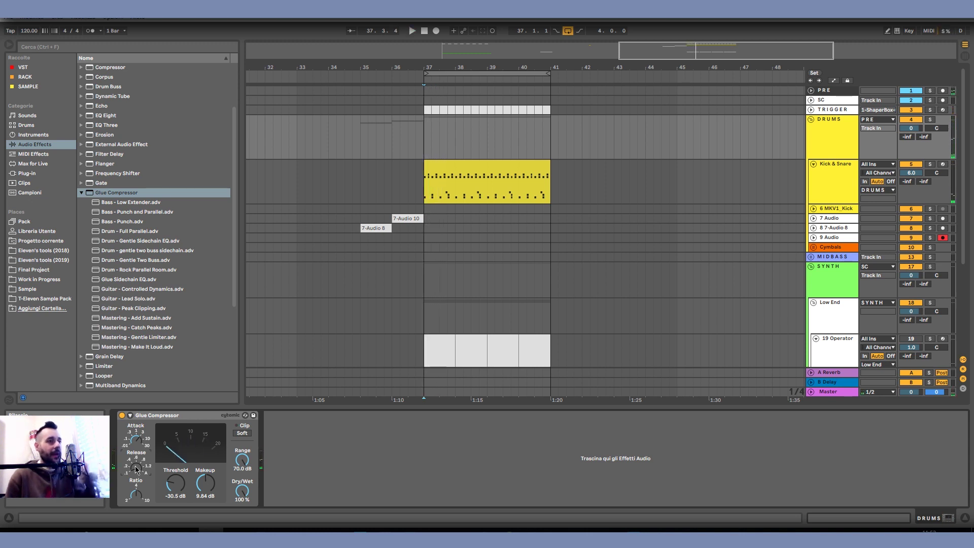
key(space)
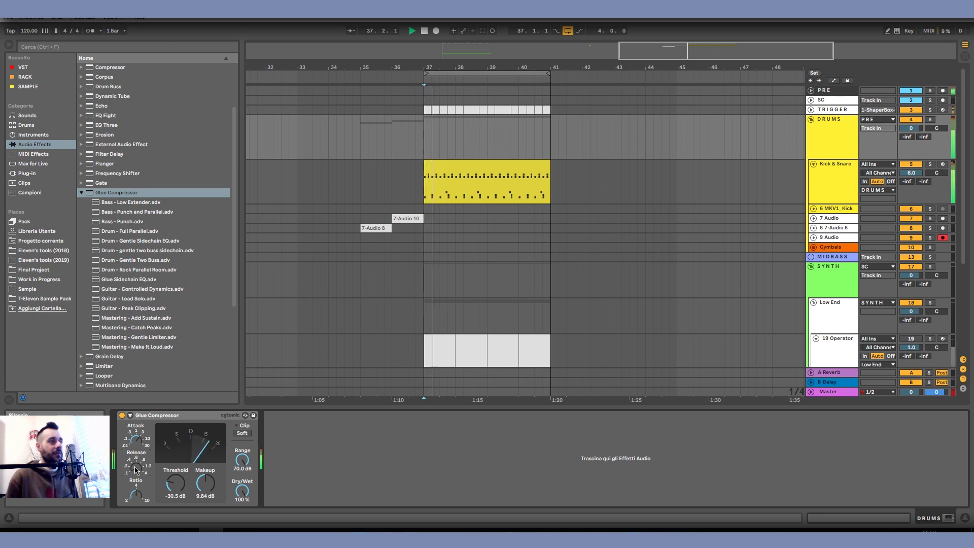
key(space)
key(space)
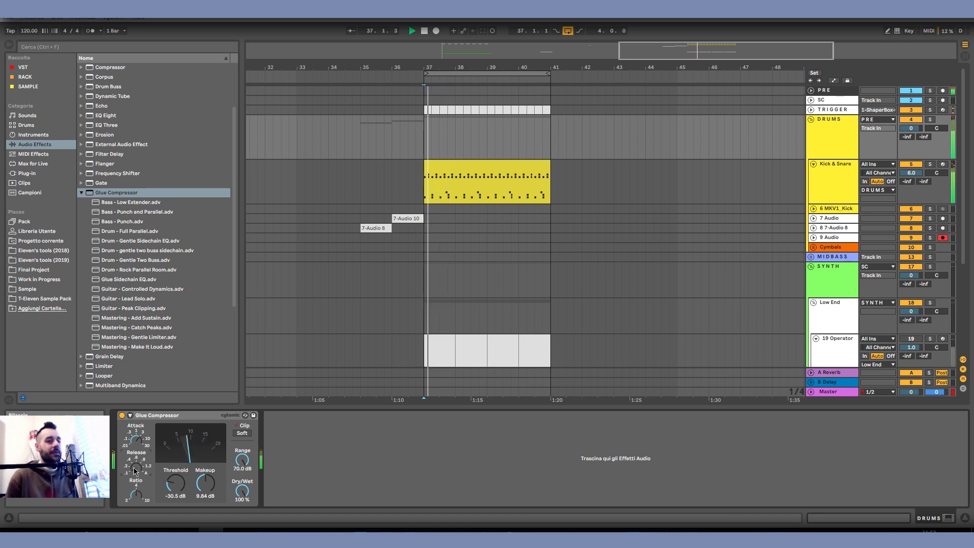
key(space)
key(space)
key(space)
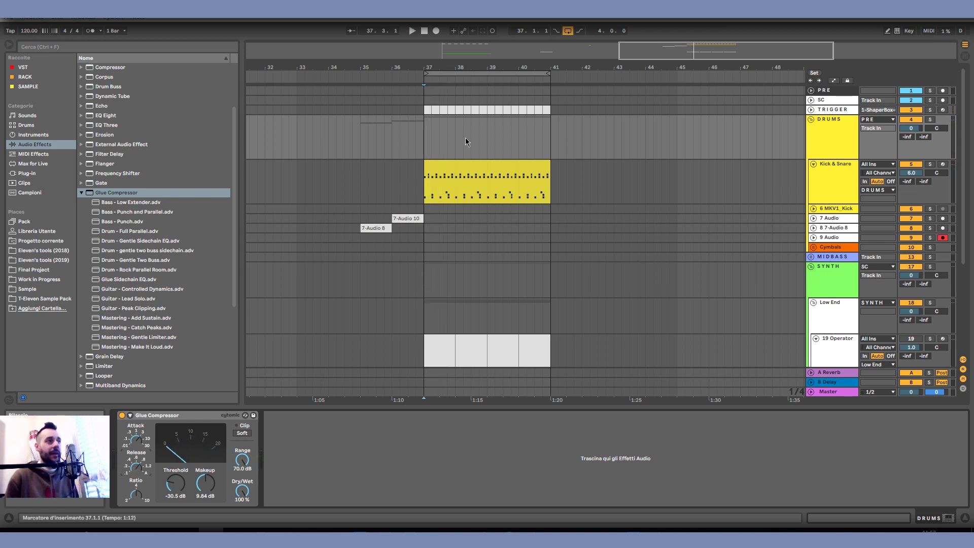
key(space)
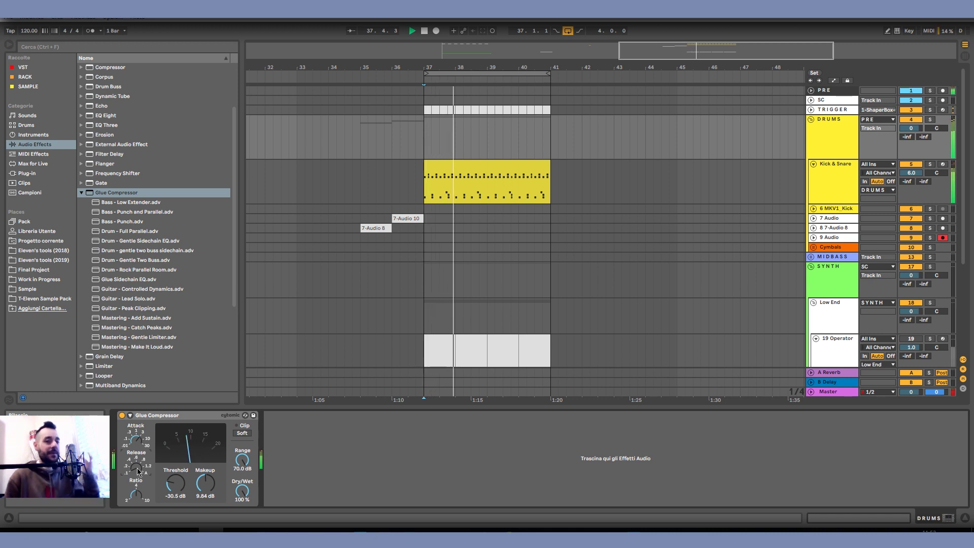
key(space)
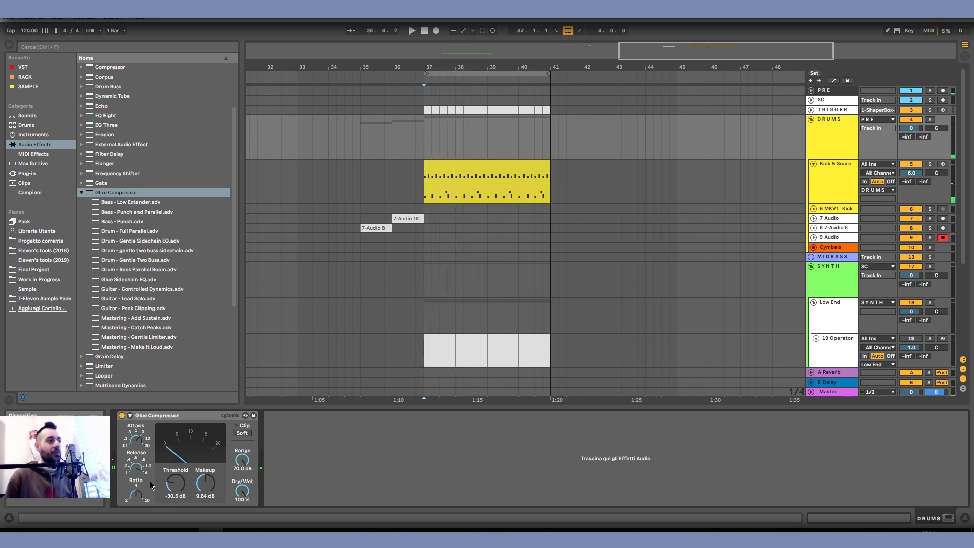
During playback, set the Glue Compressor's threshold to -29.2 dB, makeup to 10.3 dB and dry/wet to 50 %, and bypass it for comparison
key(space)
drag(248, 484, 247, 490)
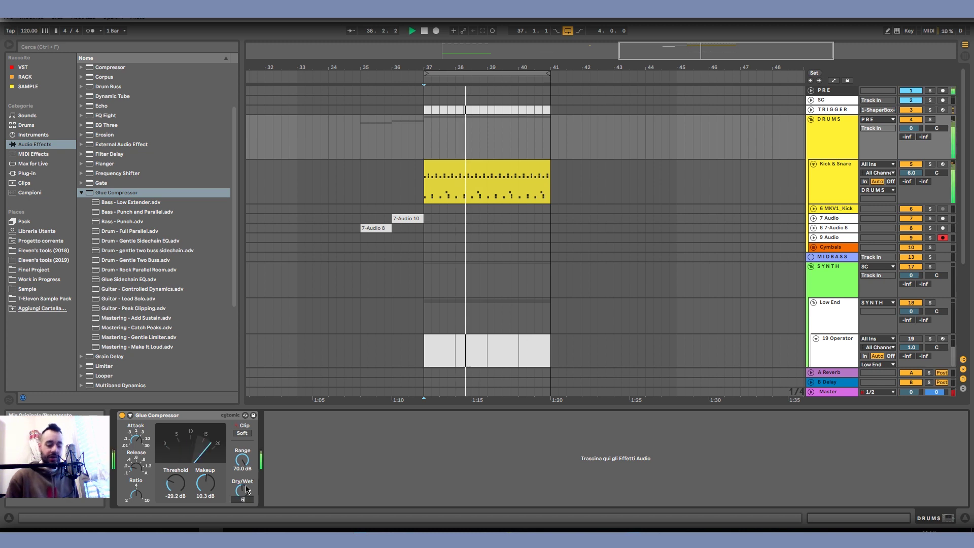
click(122, 415)
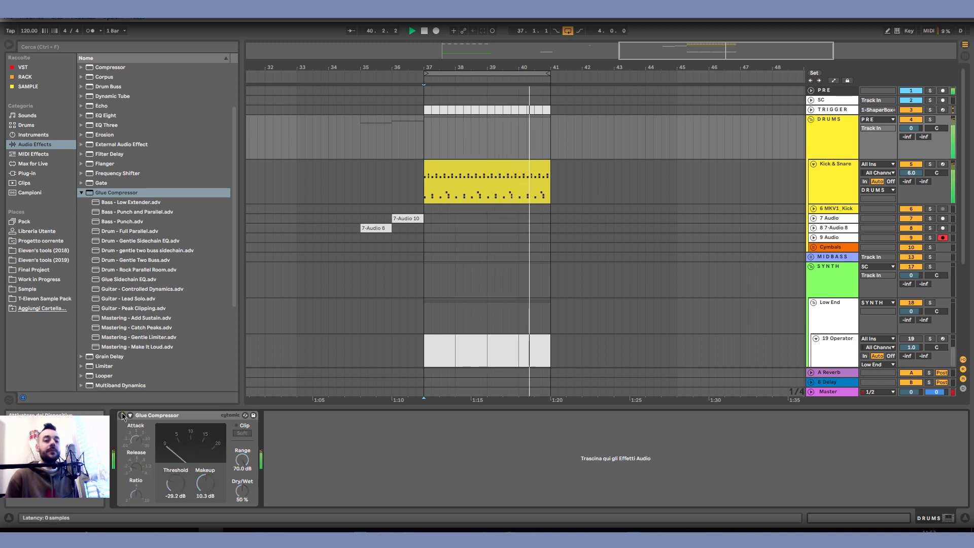
Set up a record-armed audio track fed by the DRUMS group, and set the Glue Compressor's threshold to -23.5 dB
click(872, 238)
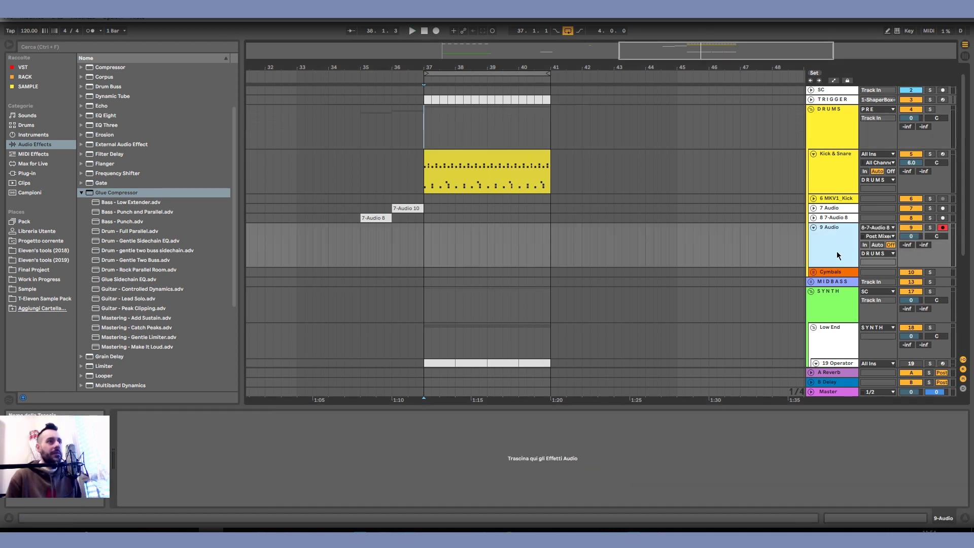
scroll(834, 252, down, 2)
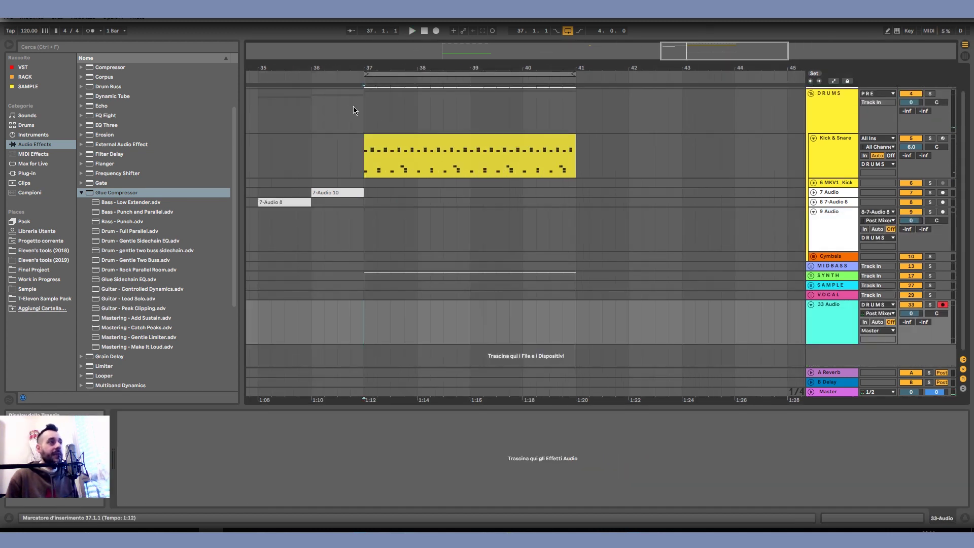
click(367, 113)
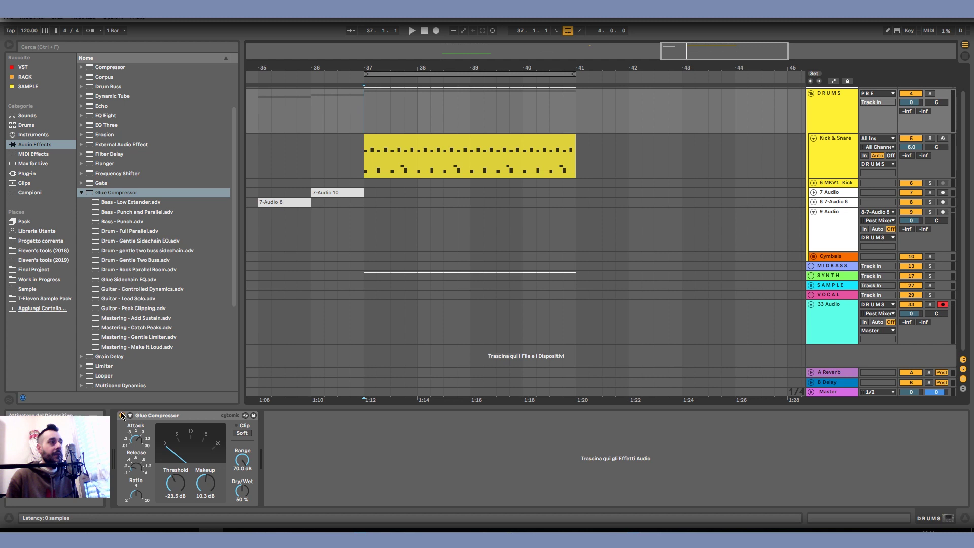
Record a bar of the drums onto the 33 Audio track and place the one-bar clip at bar 33
click(375, 320)
click(436, 31)
key(space)
drag(391, 320, 356, 303)
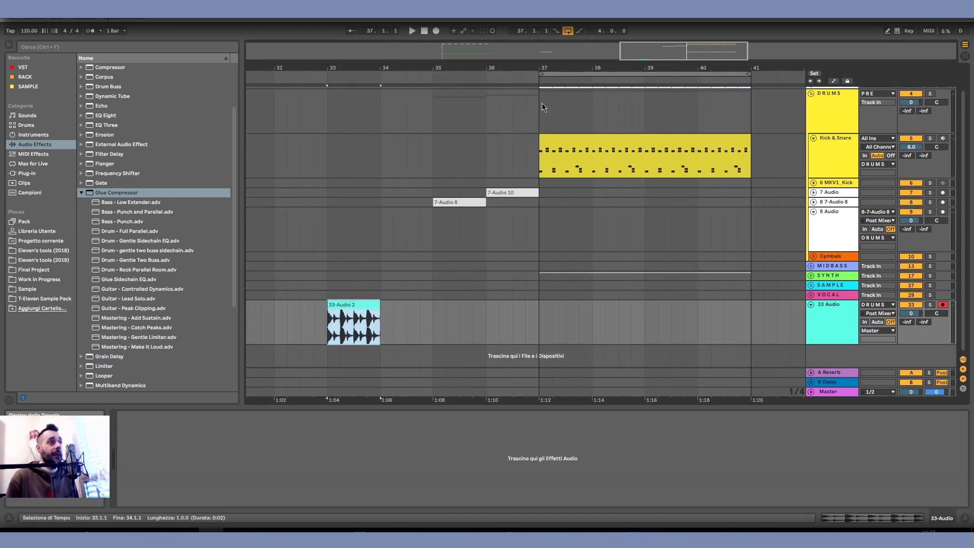
Record the drums a second time onto the 33 Audio track and place that one-bar clip at bar 34
key(F9)
key(space)
drag(578, 337, 421, 315)
scroll(360, 112, up, 5)
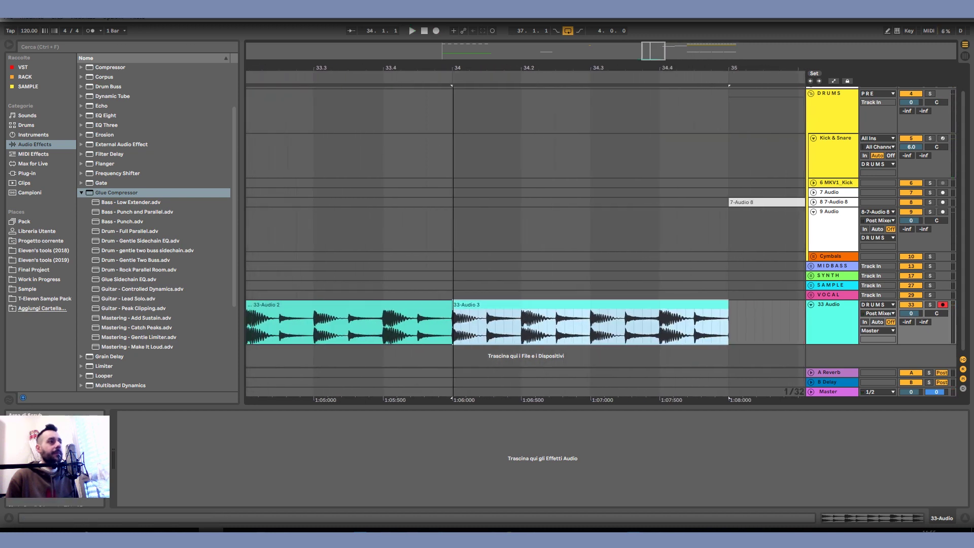
Play both recorded drum clips and compare the waveform between kicks at 34.3.3–34.4.1 with the same segment at 33.3.3–33.4.1
key(space)
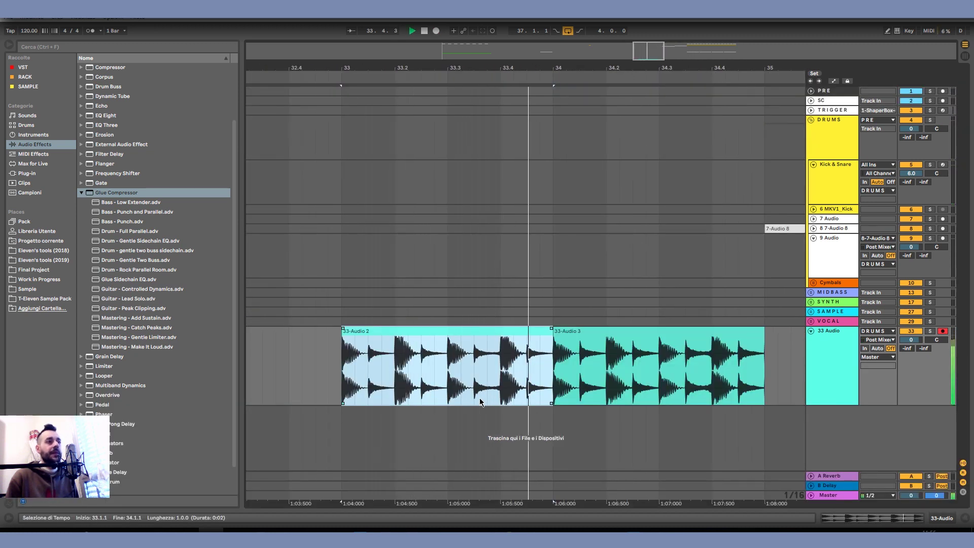
key(space)
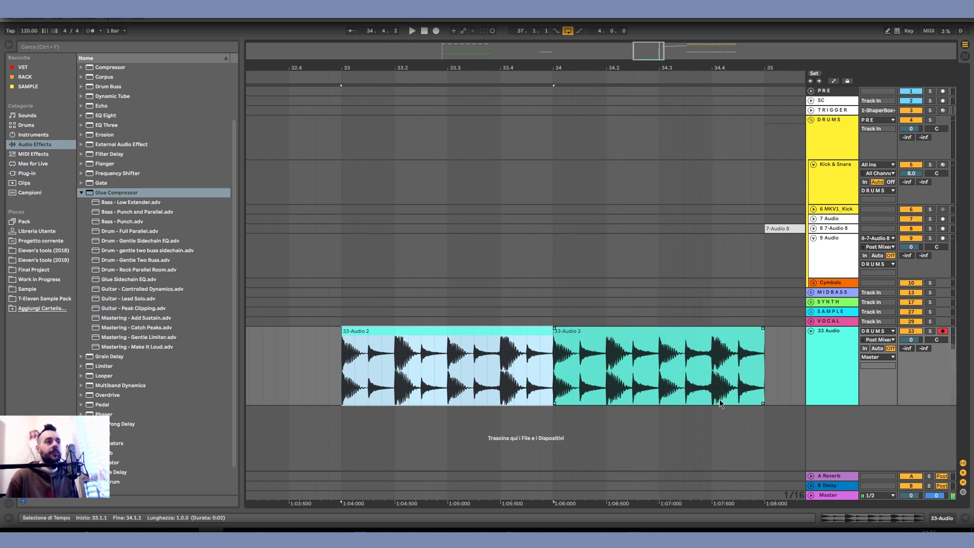
drag(710, 378, 689, 376)
key(space)
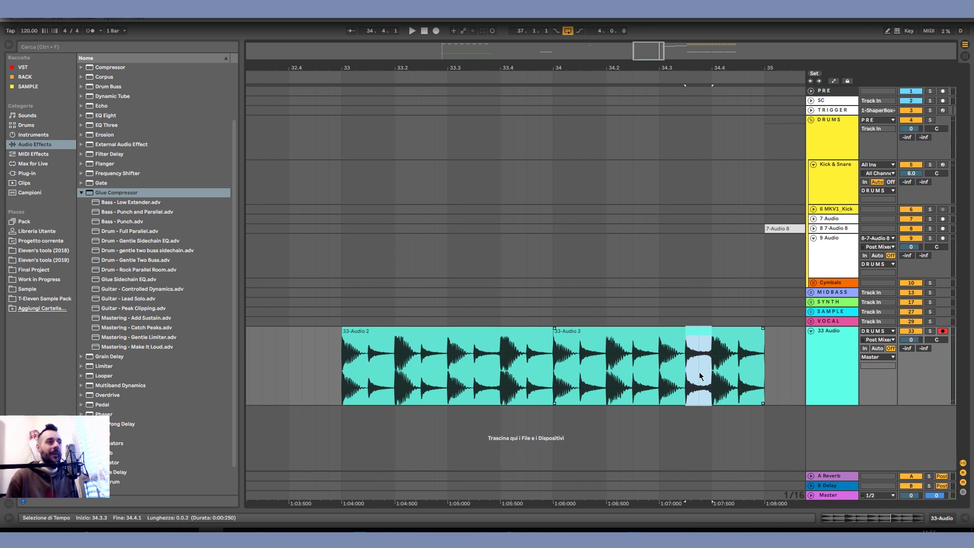
key(space)
drag(476, 375, 502, 375)
key(ctrl+l)
key(space)
key(plus)
key(plus)
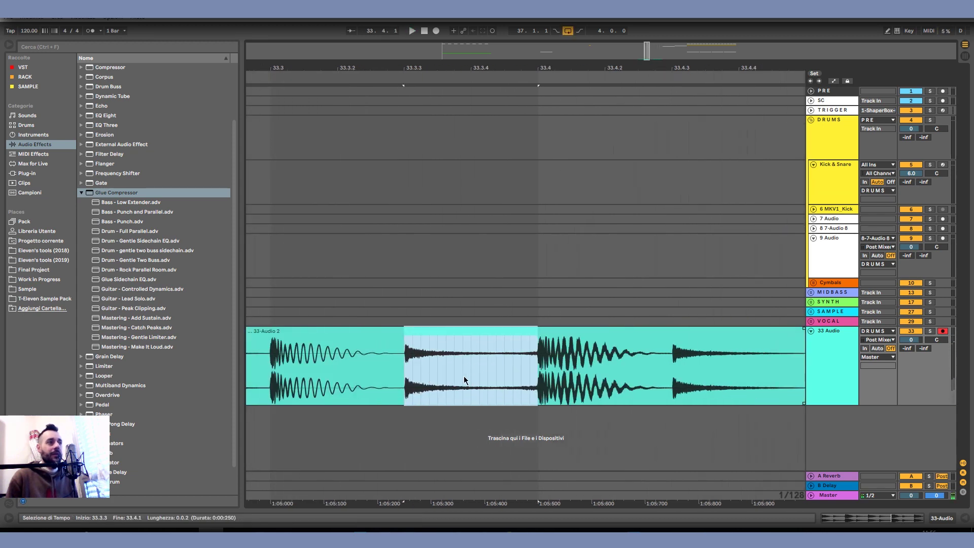
Undo the recorded clips, and turn on Soft clipping on a default Glue Compressor on the DRUMS group
key(ctrl+z)
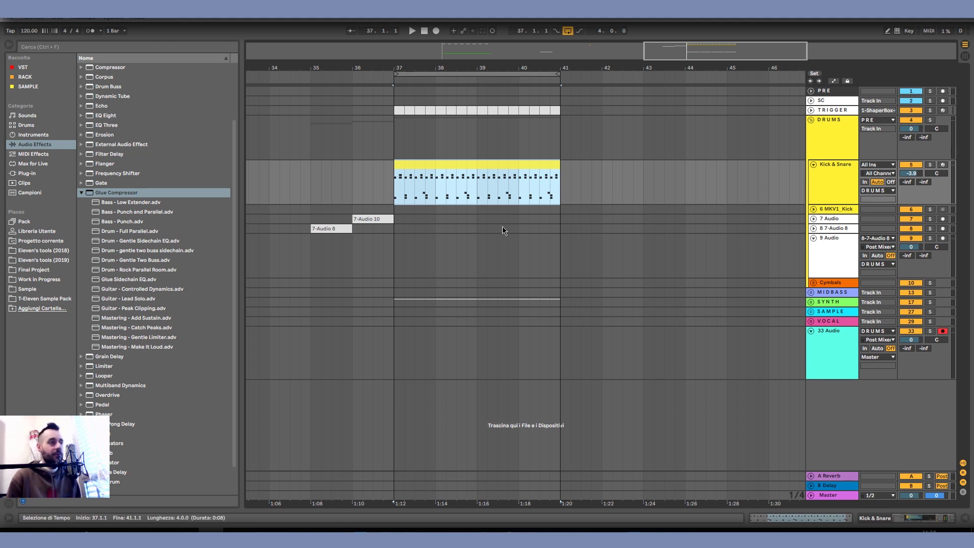
key(ctrl+z)
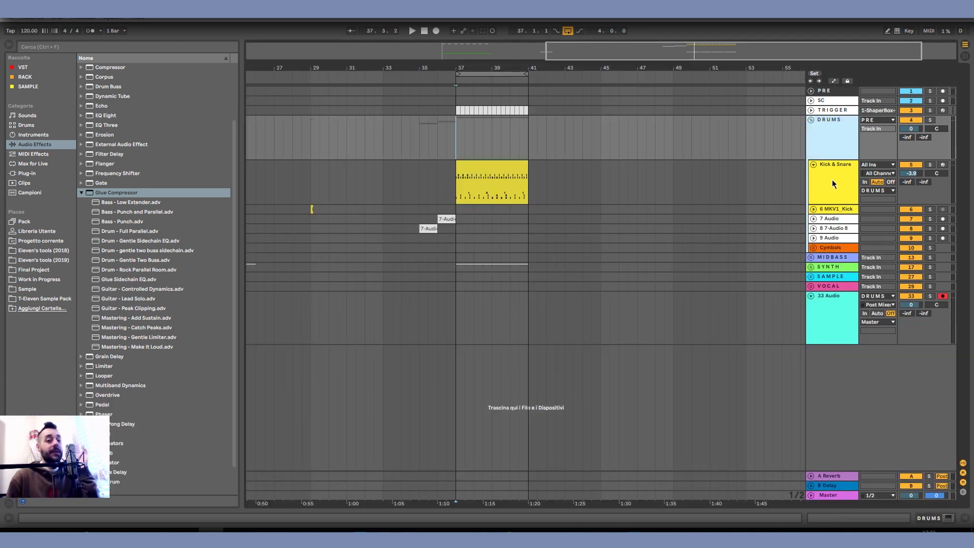
double_click(832, 179)
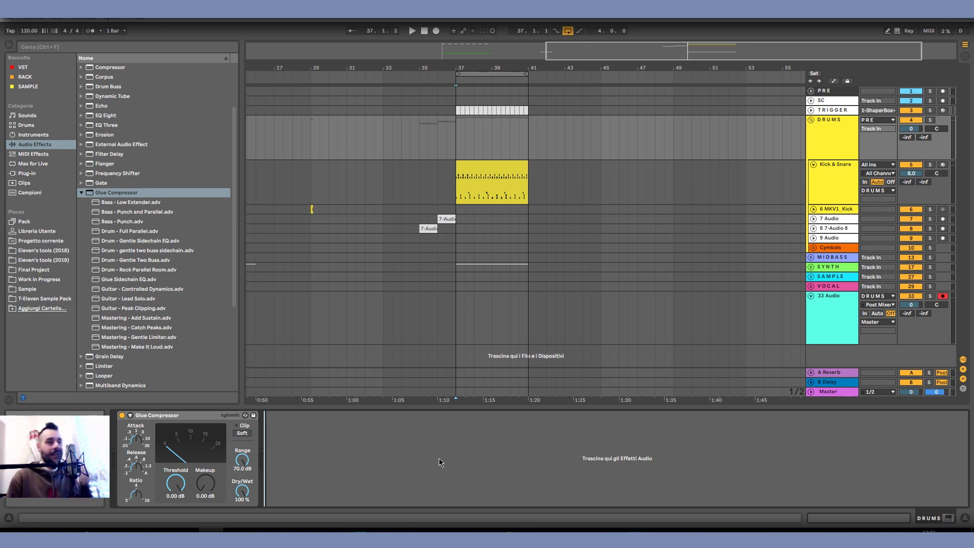
click(247, 434)
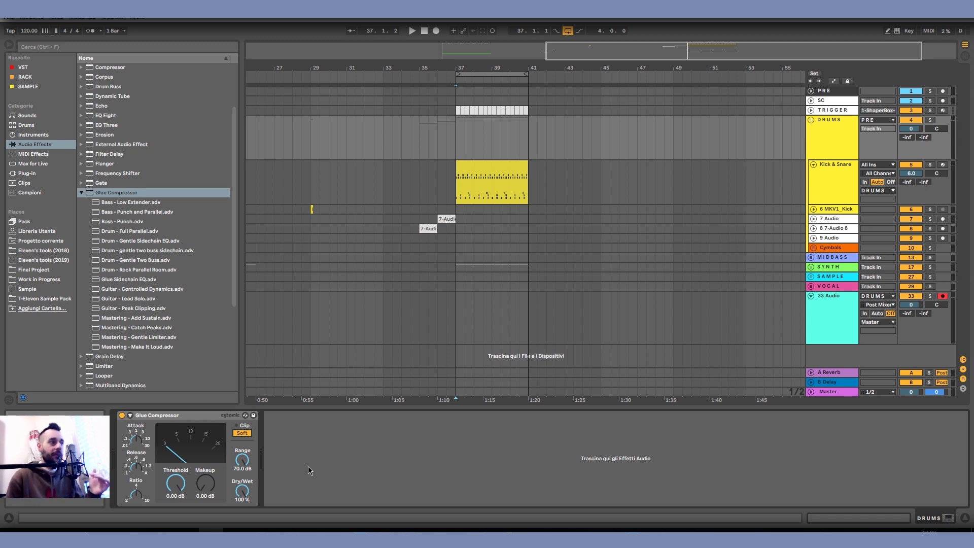
Play the drums repeatedly and check the DRUMS channel's peak level in the mixer while switching the Glue Compressor off and on
key(Tab)
key(space)
key(space)
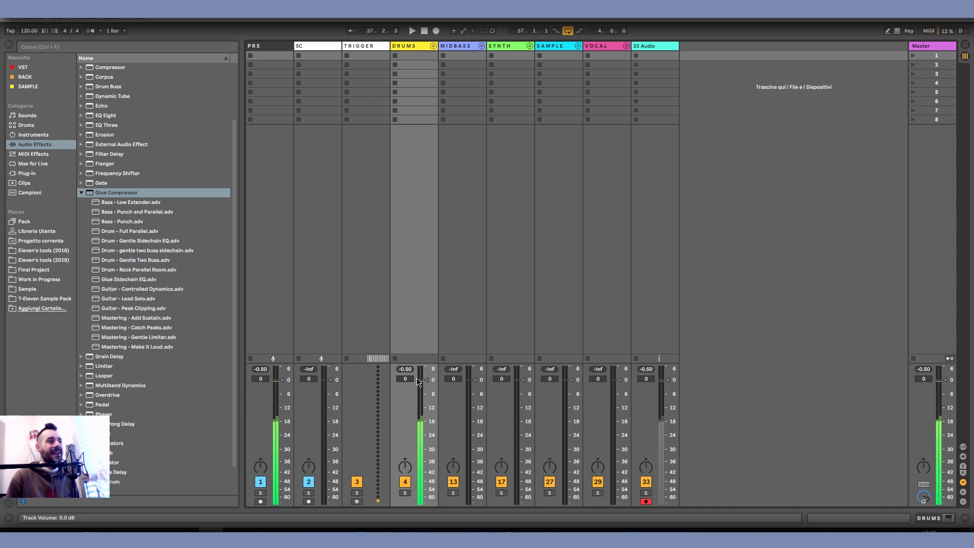
key(Tab)
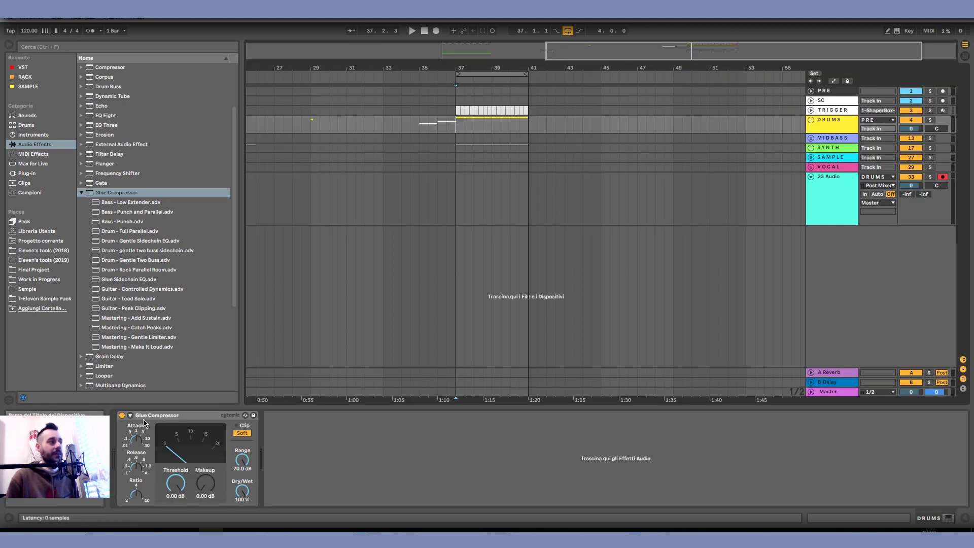
key(Tab)
key(space)
key(space)
key(Tab)
click(121, 415)
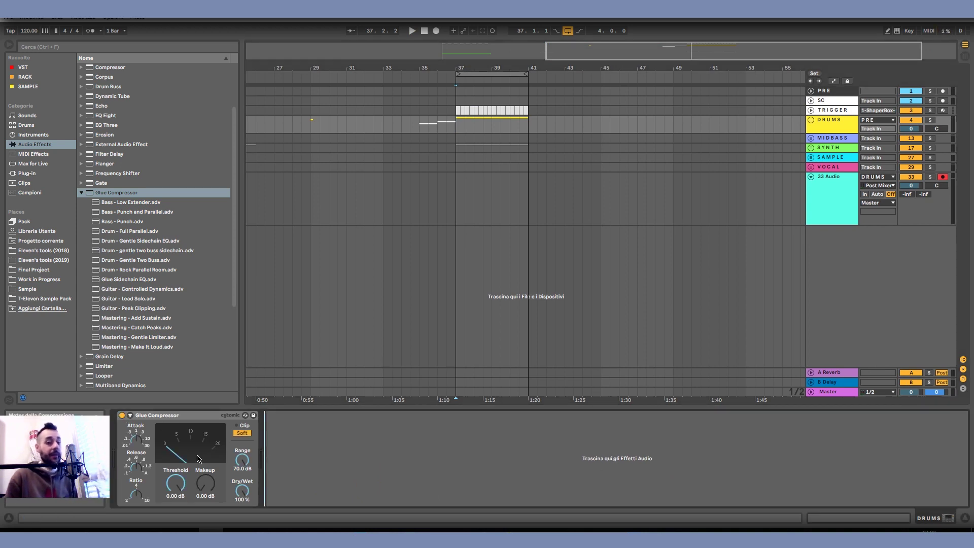
key(space)
key(space)
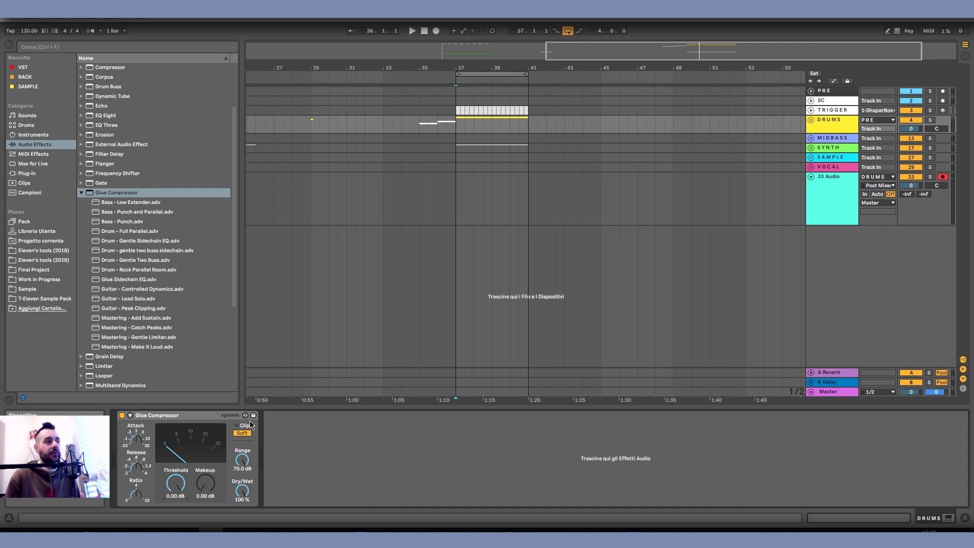
Expand the SYNTH and Supersaw groups and move the Z3TA+ 2 clip from bar 17 to bar 13
click(296, 445)
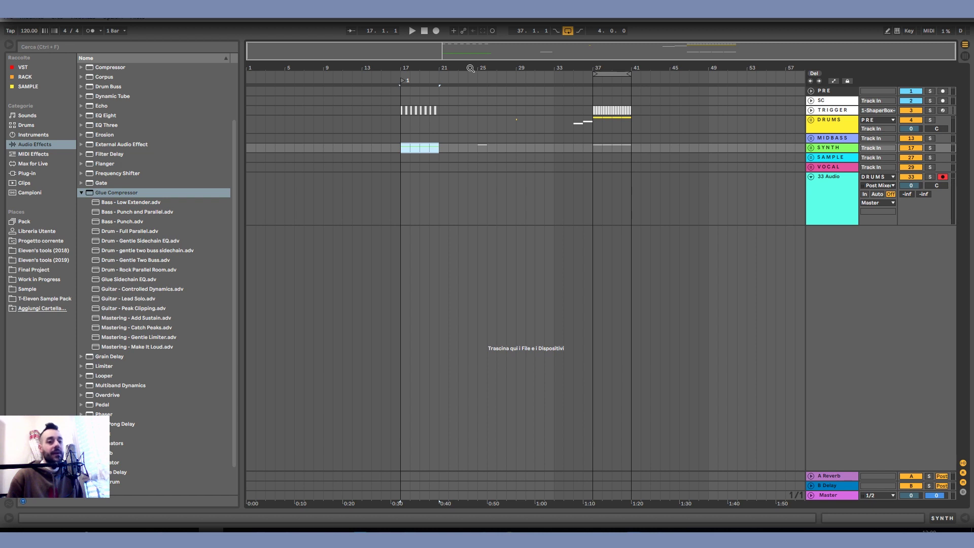
key(Right)
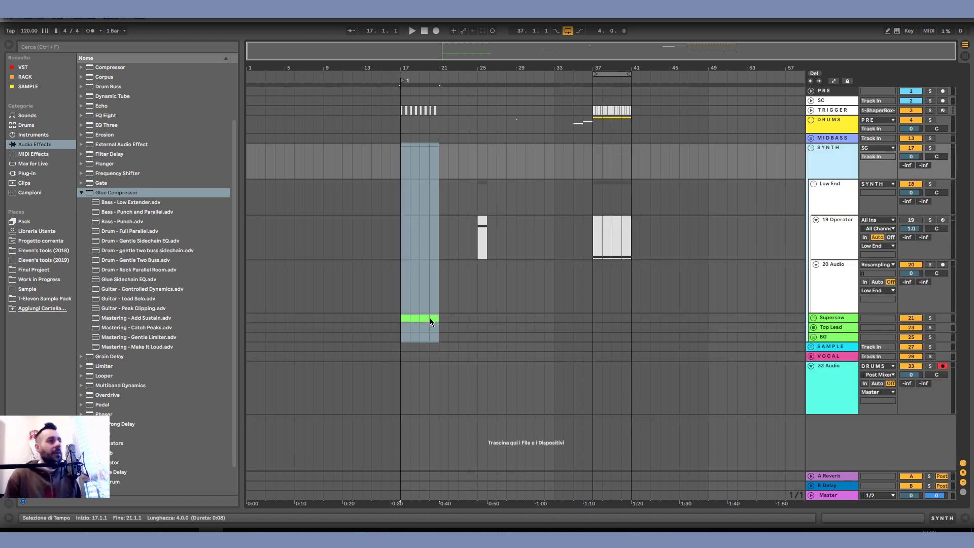
click(812, 318)
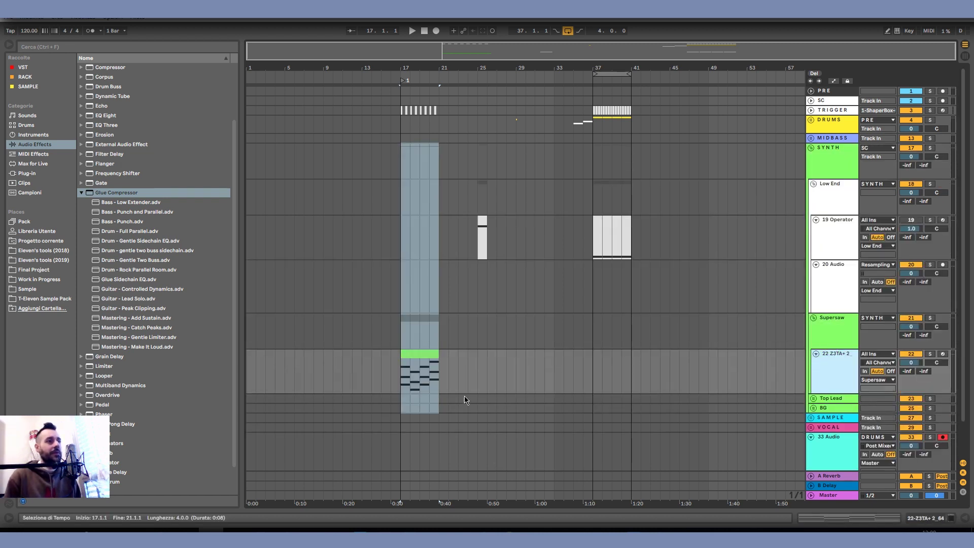
key(plus)
drag(423, 358, 308, 358)
Play the synth clip, lower the Z3TA+ 2 track volume to -8.7 dB, and show the track's device chain
key(space)
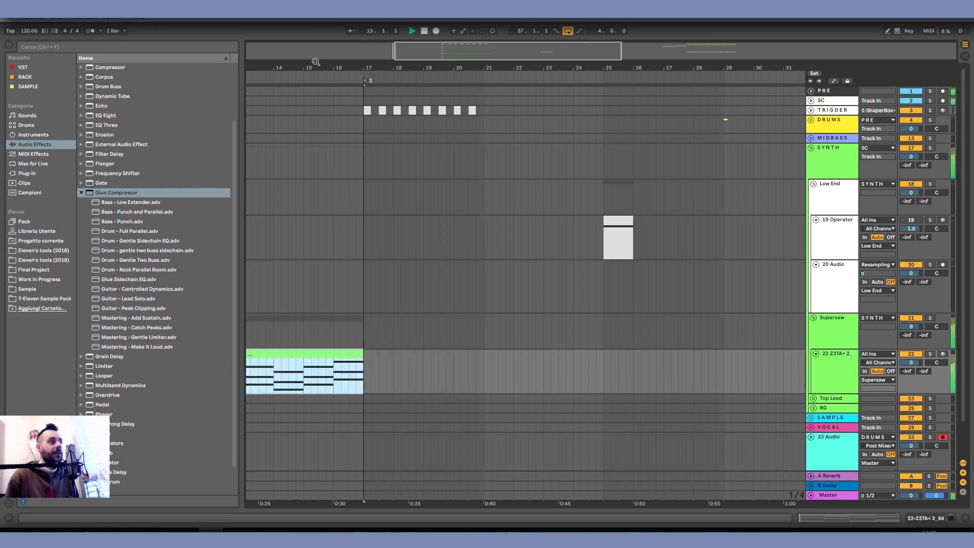
drag(317, 62, 483, 68)
drag(912, 362, 914, 367)
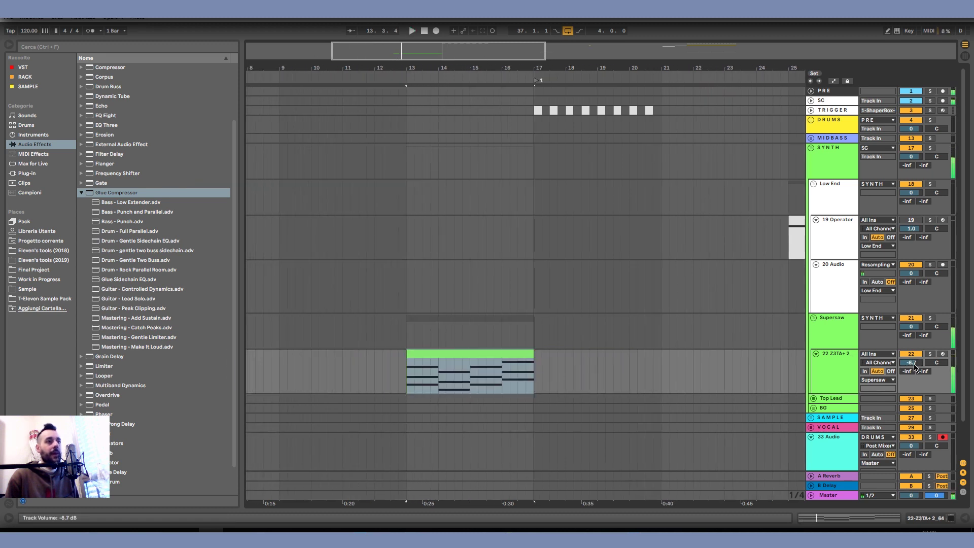
key(ctrl+alt+l)
Add Multiband Dynamics after the Z3TA+ 2 instrument and load its A Standard Multiband Comp preset
click(81, 193)
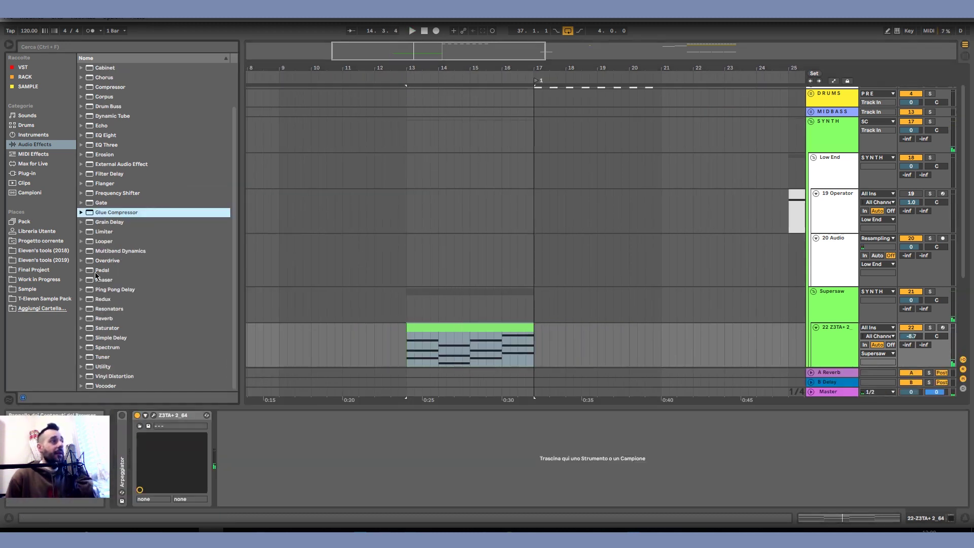
mouse_move(133, 251)
mouse_down()
mouse_move(298, 404)
mouse_move(286, 455)
mouse_move(133, 258)
mouse_up()
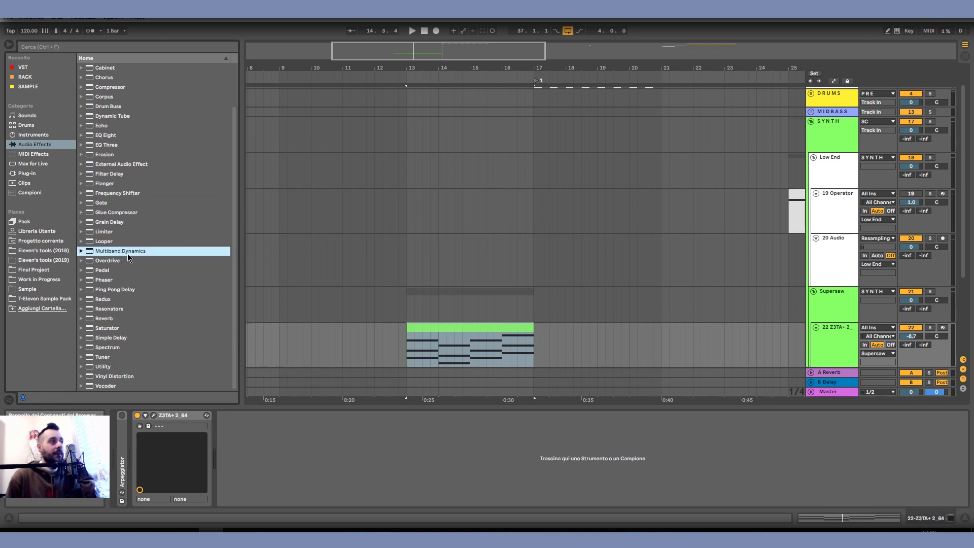
double_click(127, 258)
click(81, 251)
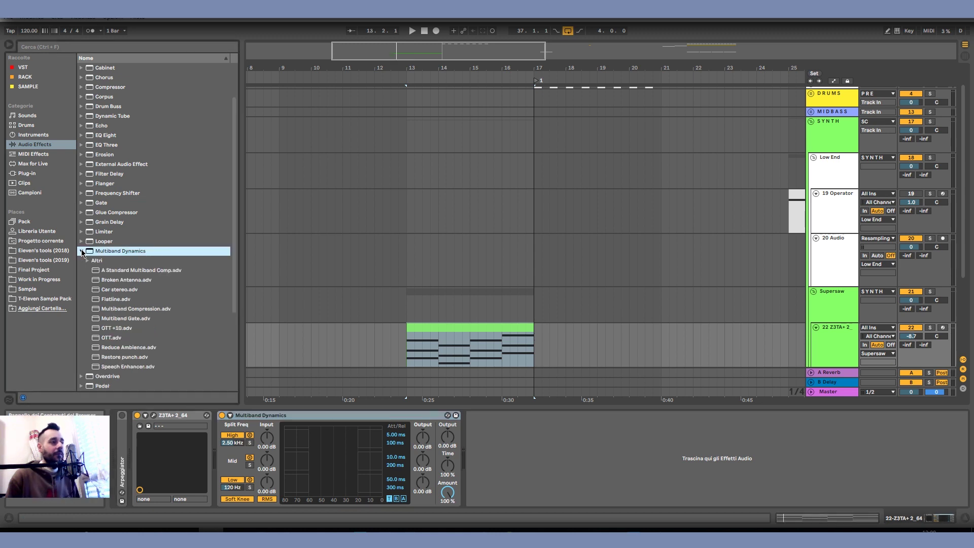
drag(133, 270, 345, 445)
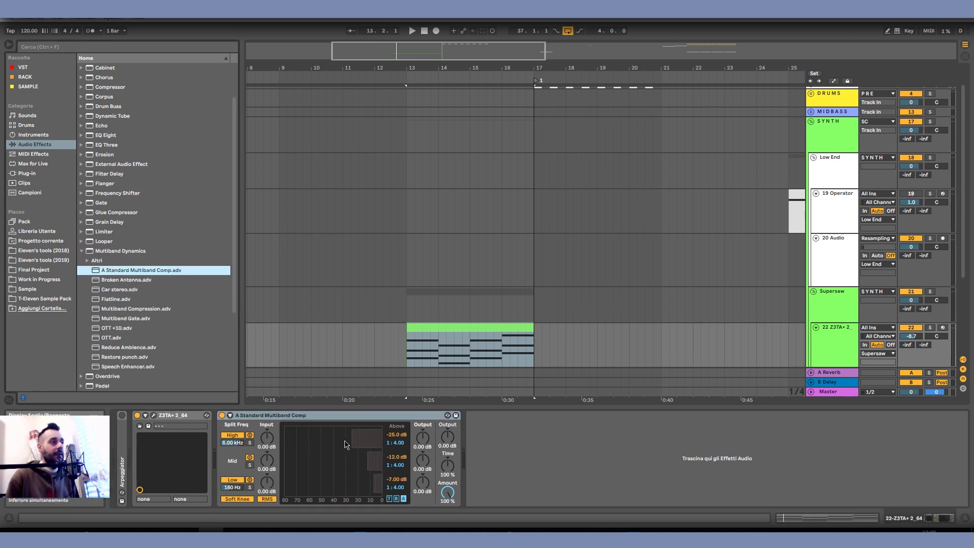
Set the Above thresholds of the multiband compressor's high, mid and low bands to 0 dB and play the synth clip
click(403, 499)
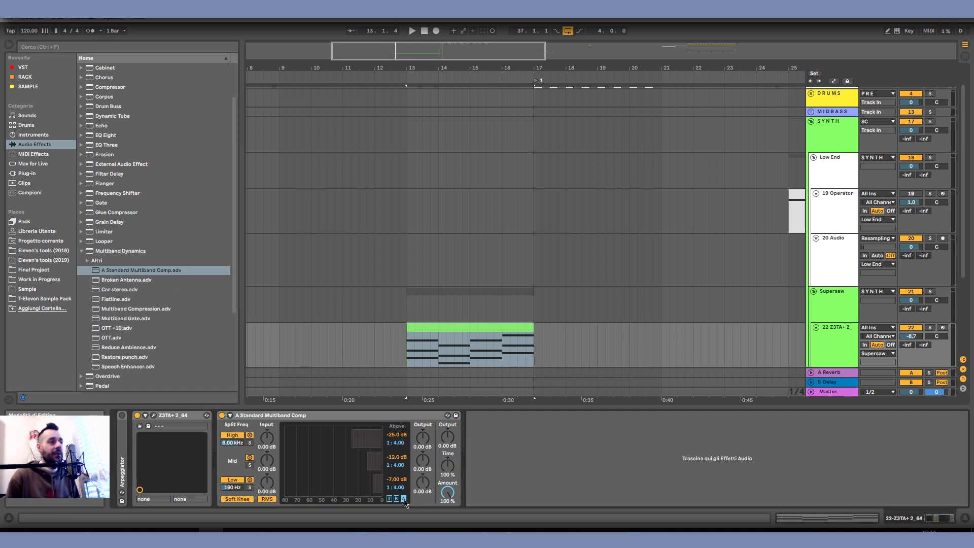
drag(396, 434, 396, 401)
drag(396, 457, 397, 432)
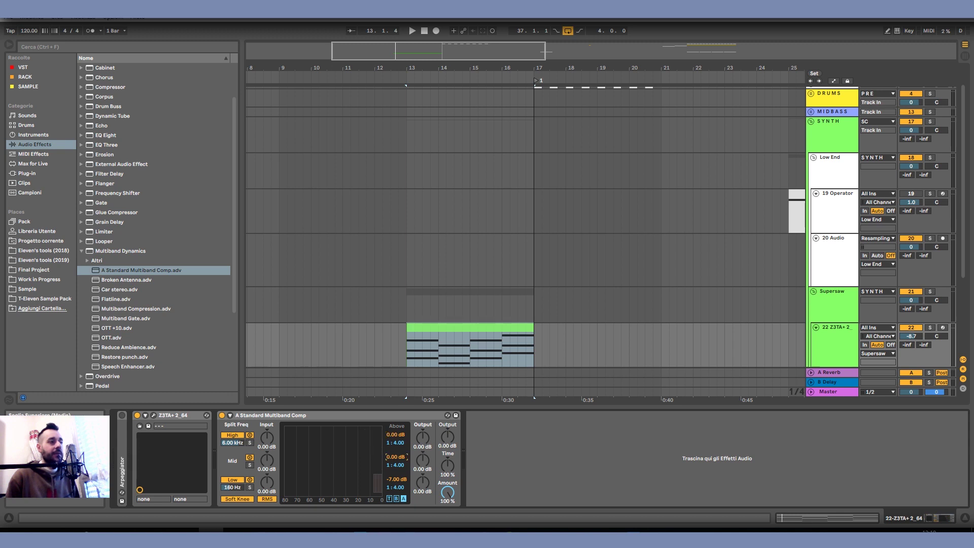
drag(396, 478, 396, 457)
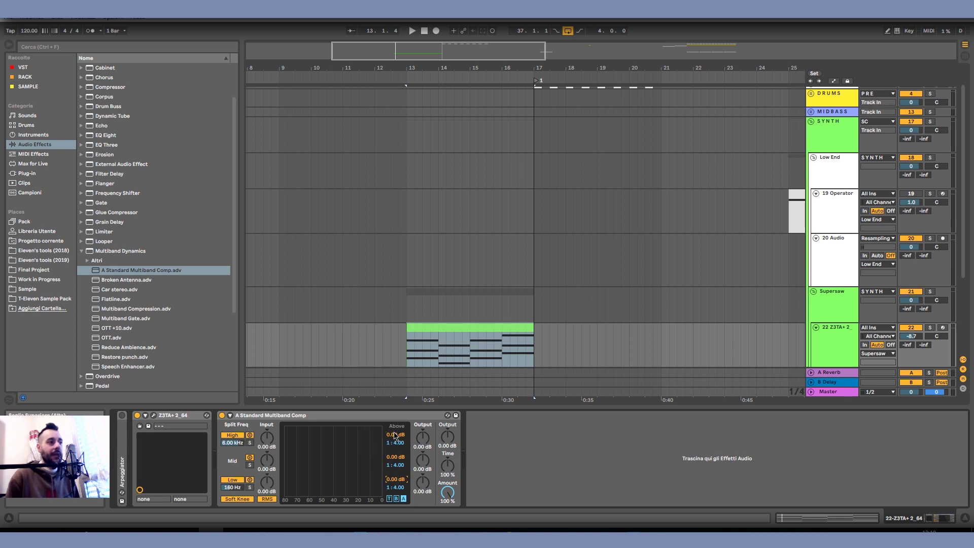
click(396, 457)
mouse_move(396, 434)
mouse_down()
mouse_move(396, 456)
mouse_move(396, 434)
mouse_up()
key(space)
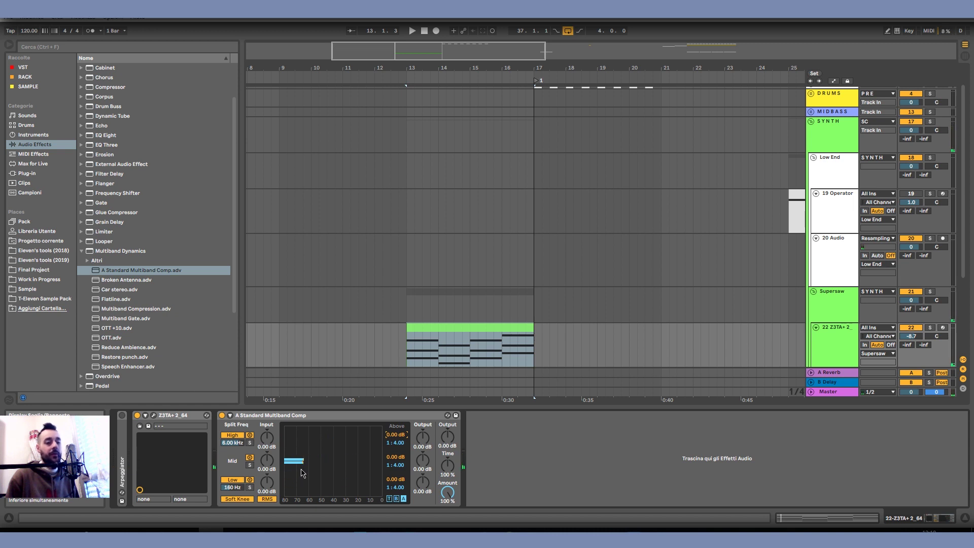
click(395, 456)
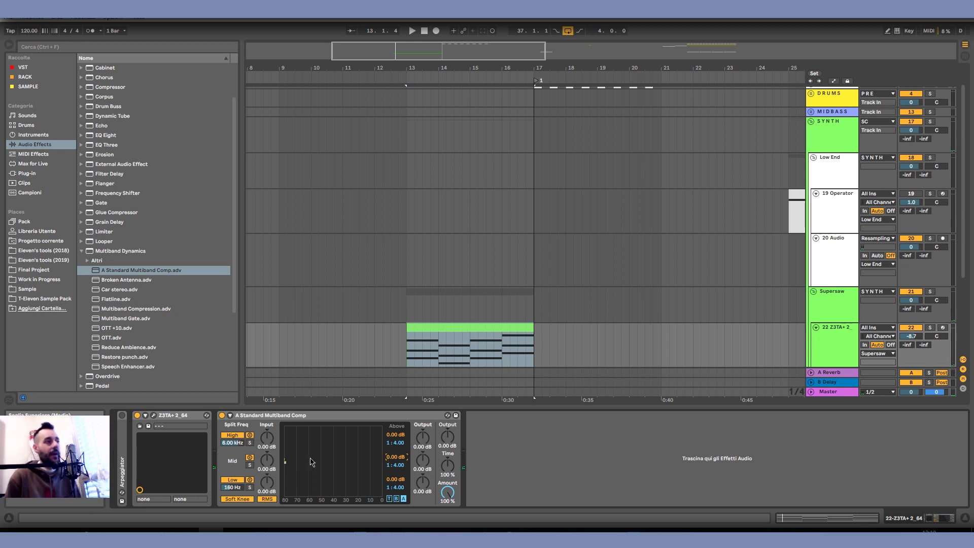
Insert a Utility with -5.00 dB gain before the multiband compressor and play the synth clip
click(81, 251)
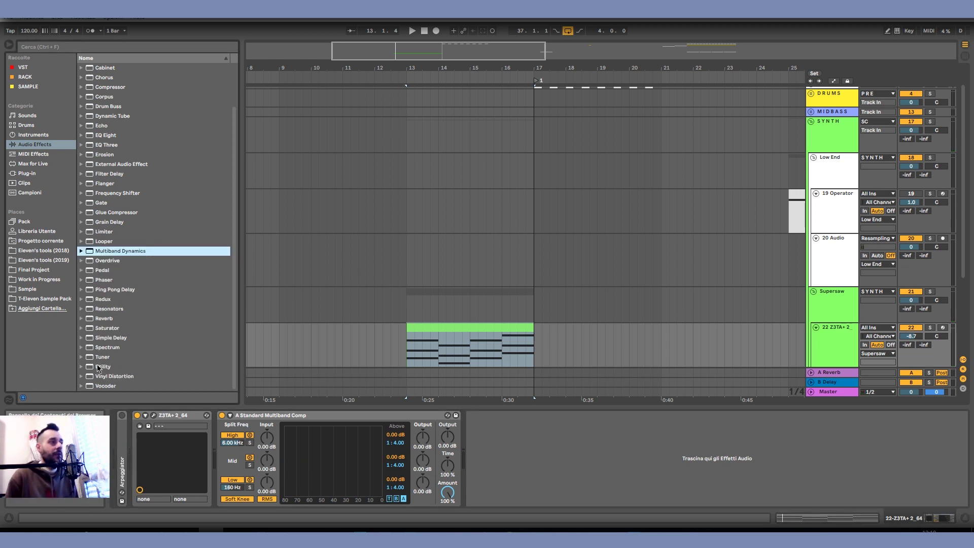
double_click(99, 366)
key(space)
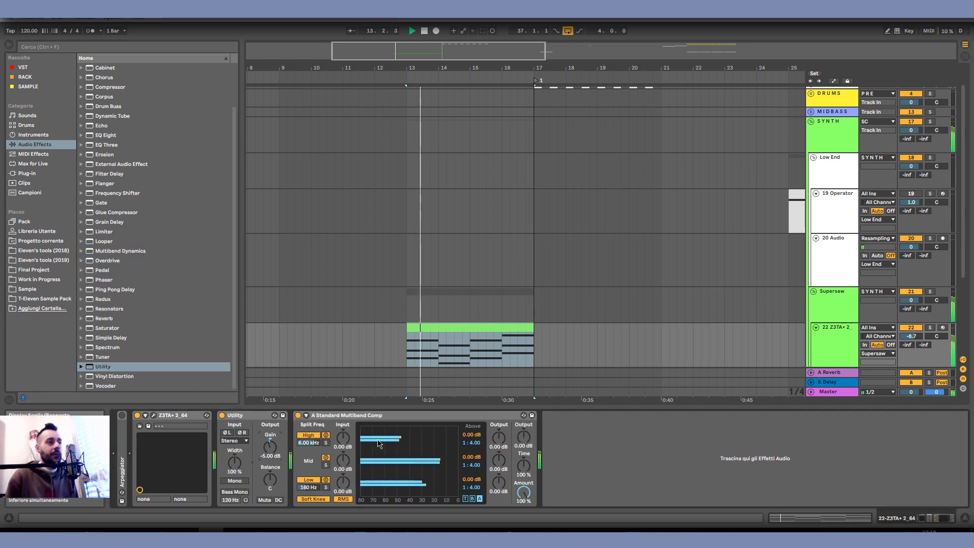
Turn down the Utility gain, set the multiband compressor's mid-band Above threshold to -15.0 dB, and play the synth clip
drag(269, 445, 275, 453)
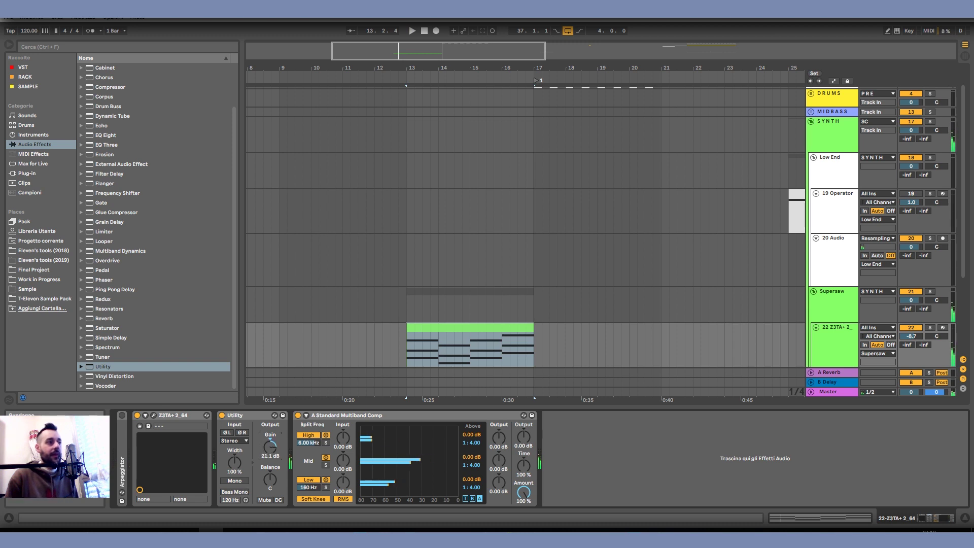
double_click(276, 453)
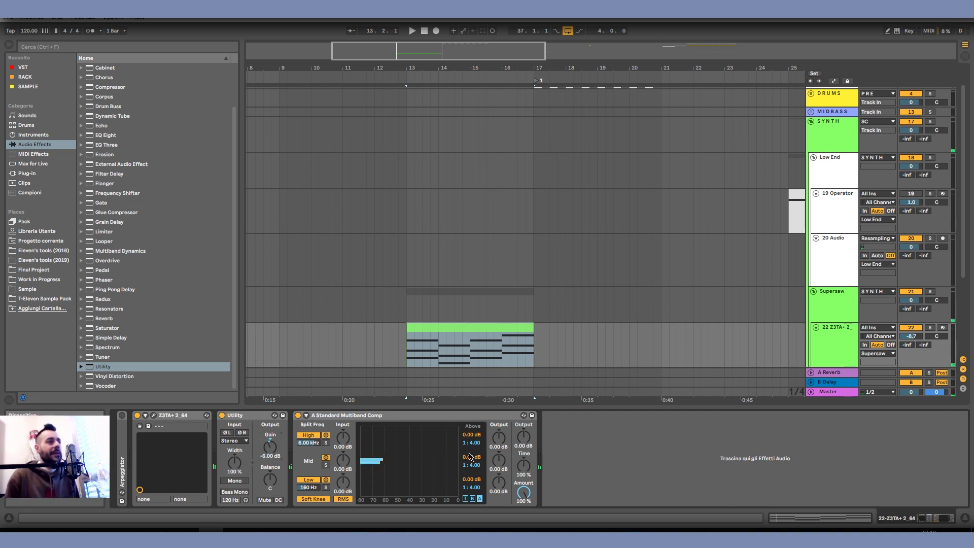
drag(471, 456, 472, 472)
key(space)
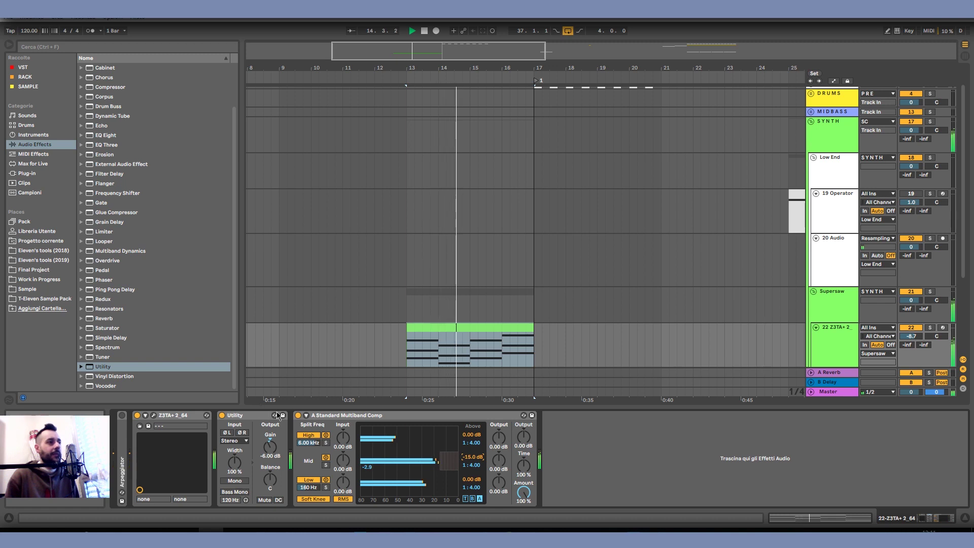
Compare the synth with the multiband compressor bypassed and active, and set the high band's Above threshold to -5.63 dB
click(298, 415)
key(space)
key(space)
click(298, 415)
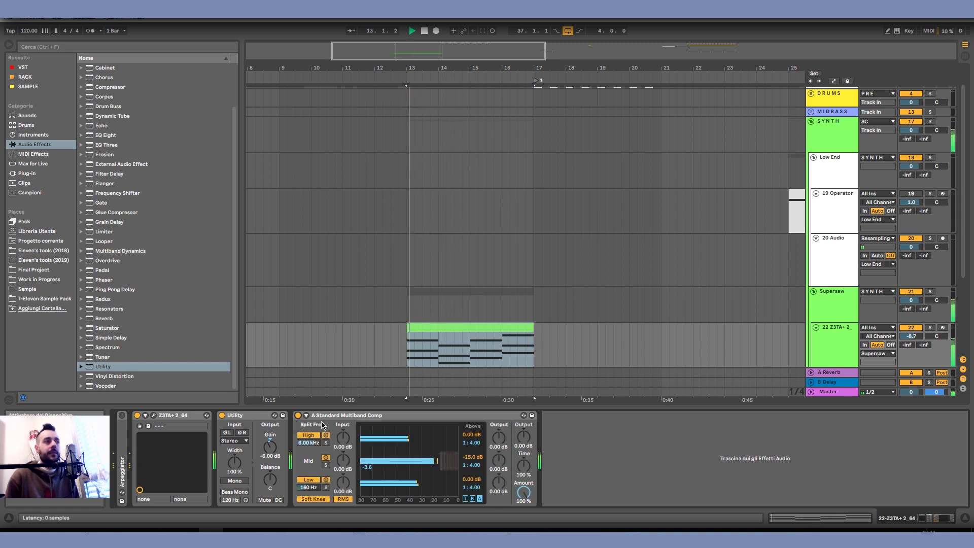
key(space)
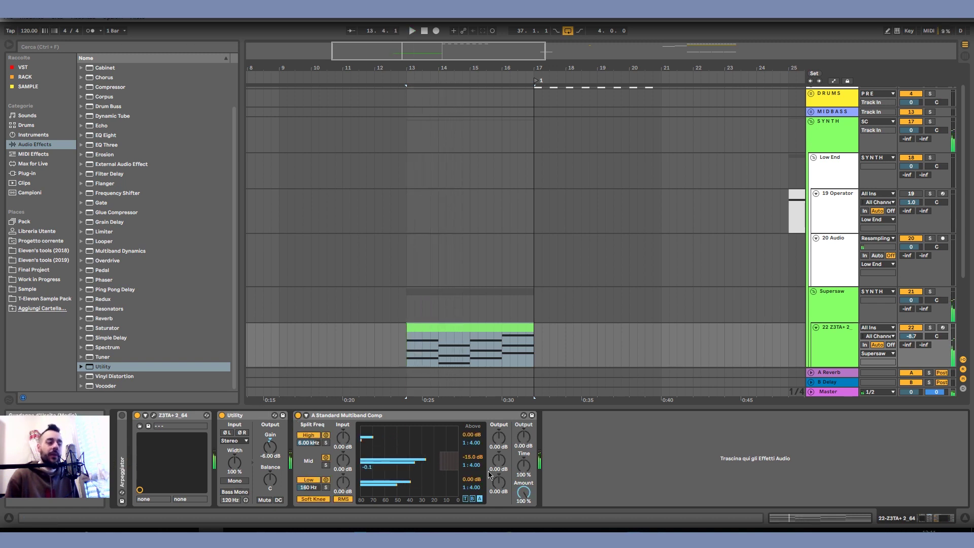
key(space)
drag(472, 435, 475, 439)
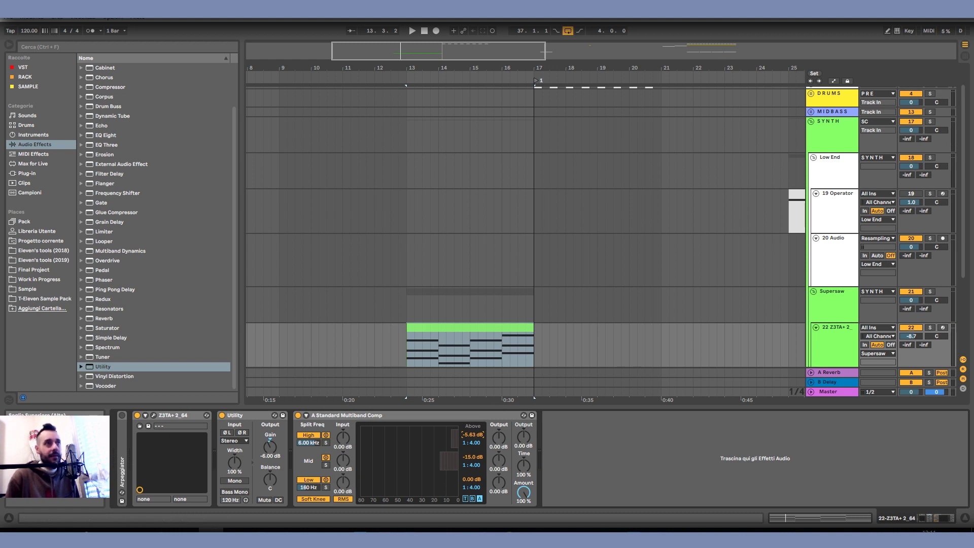
Replace the A Standard Multiband Comp device with the OTT preset of Multiband Dynamics after the Utility
click(472, 415)
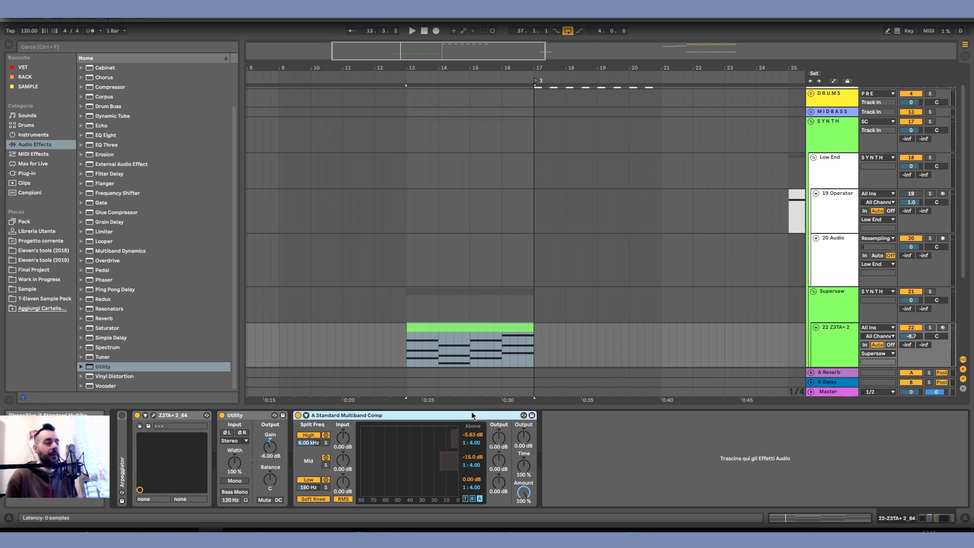
key(Delete)
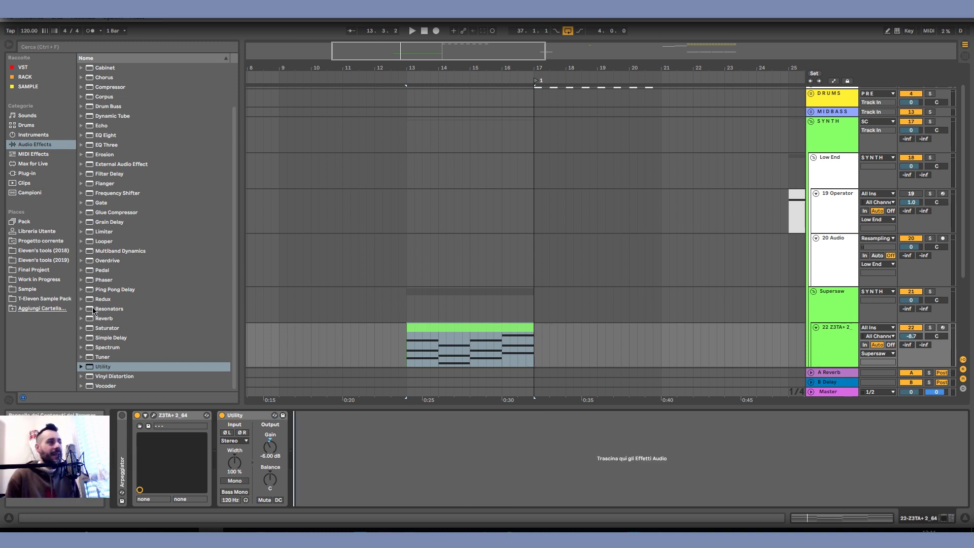
click(82, 250)
scroll(111, 264, down, 2)
drag(111, 289, 396, 471)
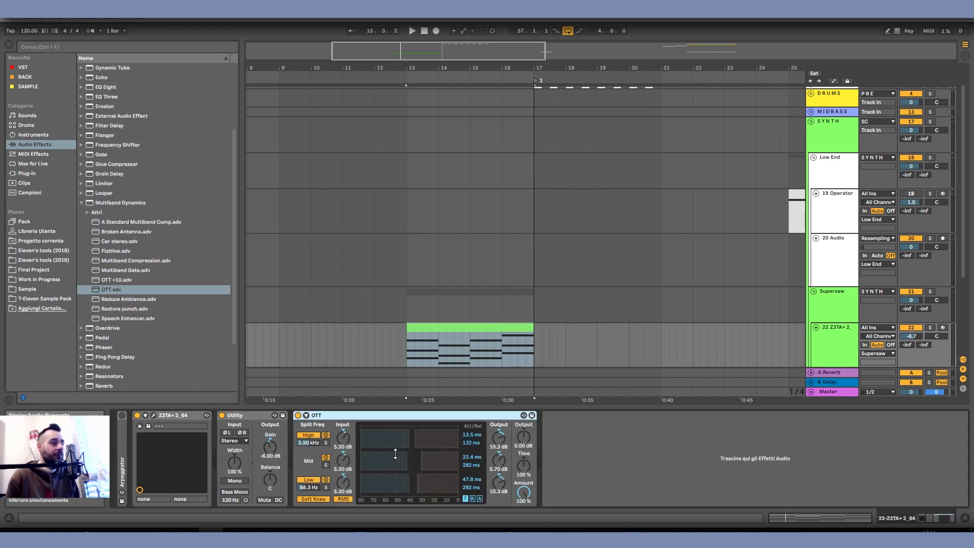
Bring OTT's Amount down to 0 %, raise it to 50 %, and play the synth clip
drag(524, 491, 525, 497)
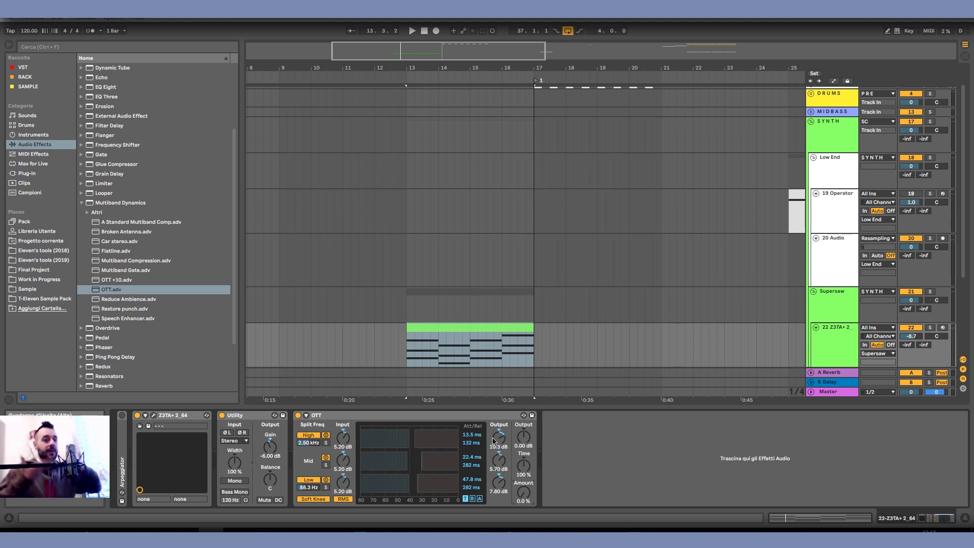
drag(524, 492, 523, 465)
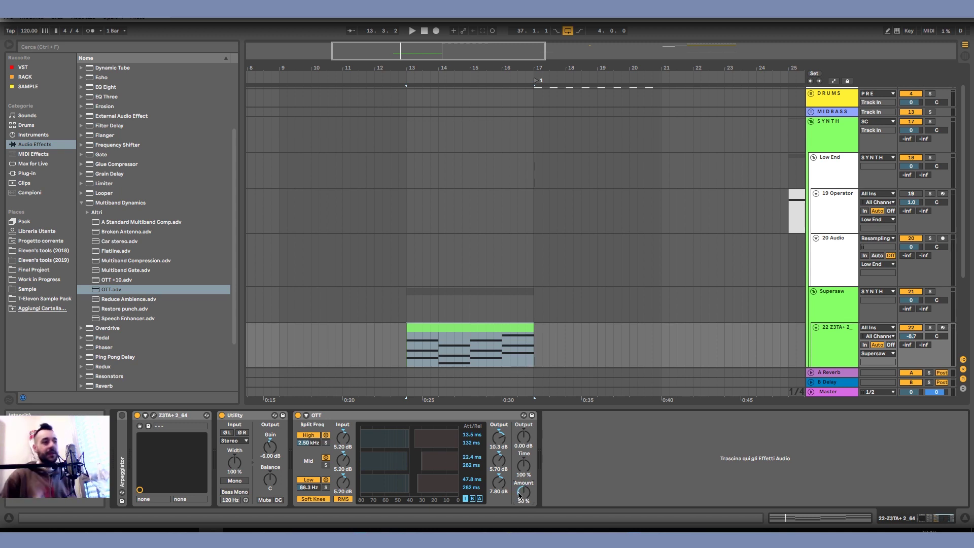
key(space)
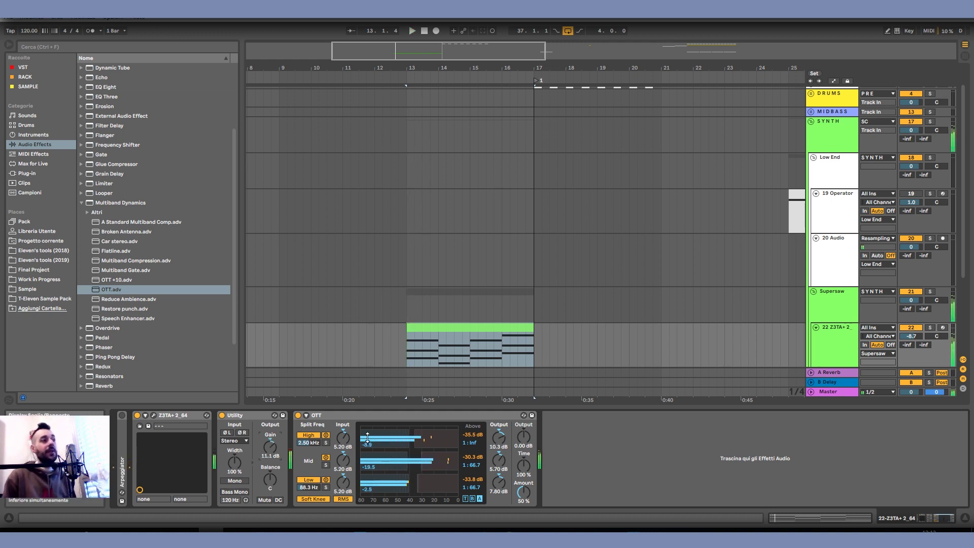
Switch off the Utility and bypass and re-enable OTT to compare the synth sound
click(222, 415)
click(298, 416)
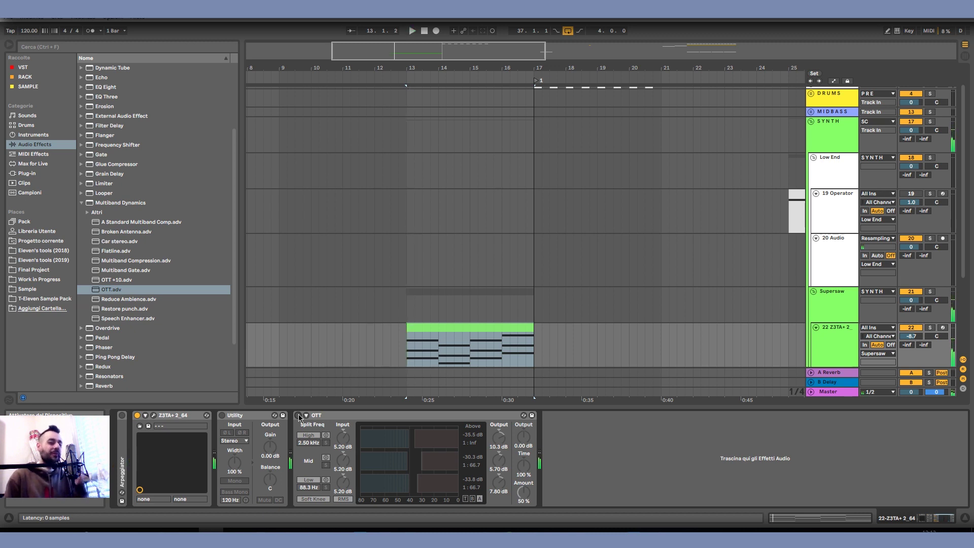
click(299, 416)
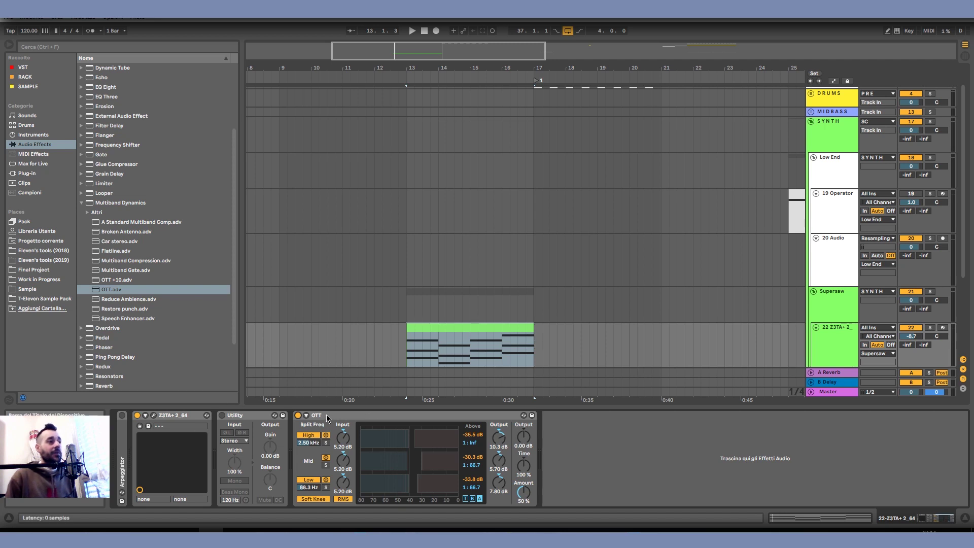
click(327, 417)
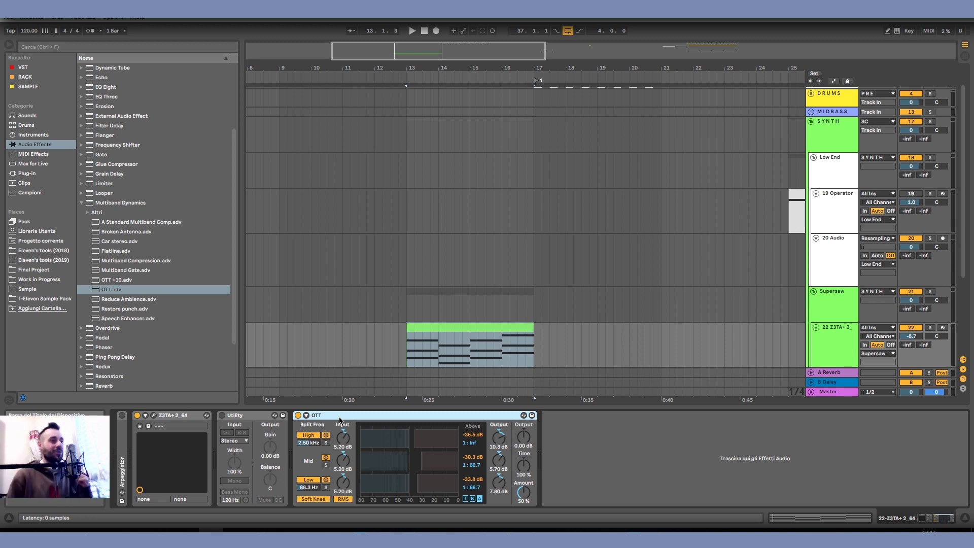
Open the Z3TA+ 2 instrument's editor on its effects page and move the window clear of the device chain
click(154, 415)
drag(542, 38, 608, 37)
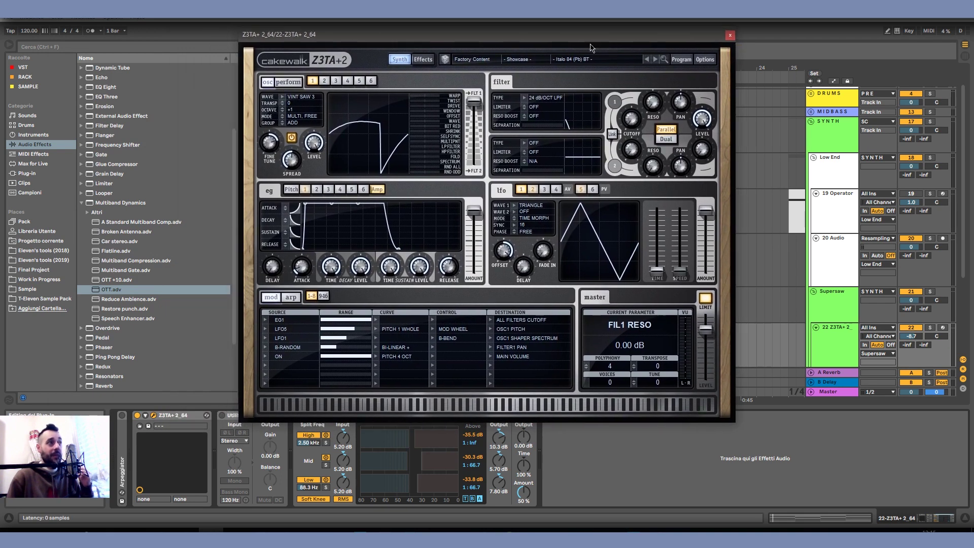
click(426, 60)
drag(466, 43, 467, 21)
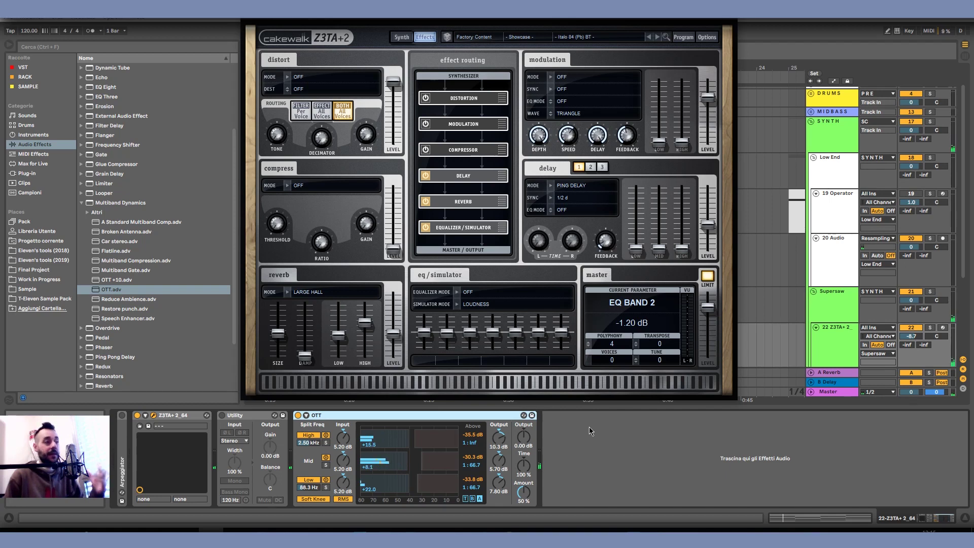
Turn off the Delay and Reverb modules in the Z3TA+ 2 effect routing
click(426, 175)
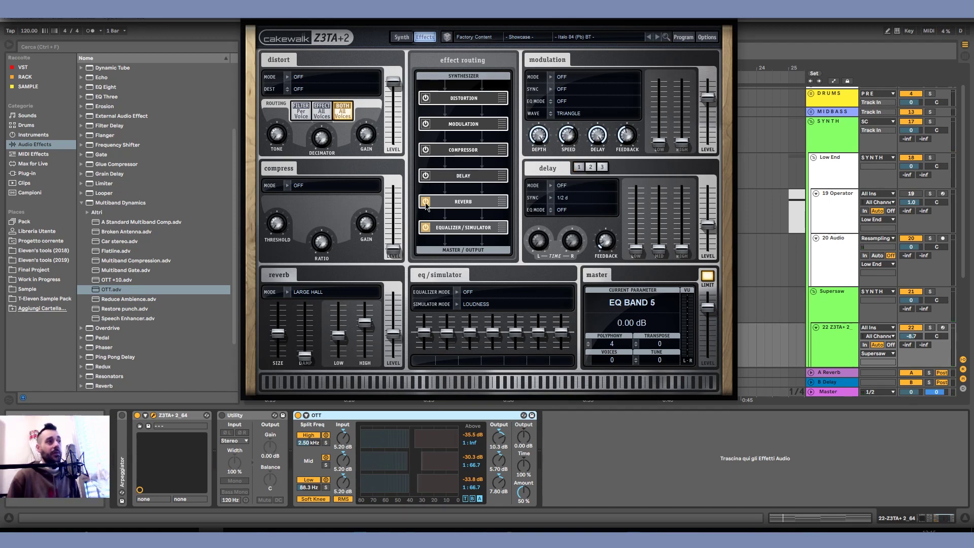
click(426, 201)
click(426, 175)
click(426, 201)
click(426, 202)
click(425, 176)
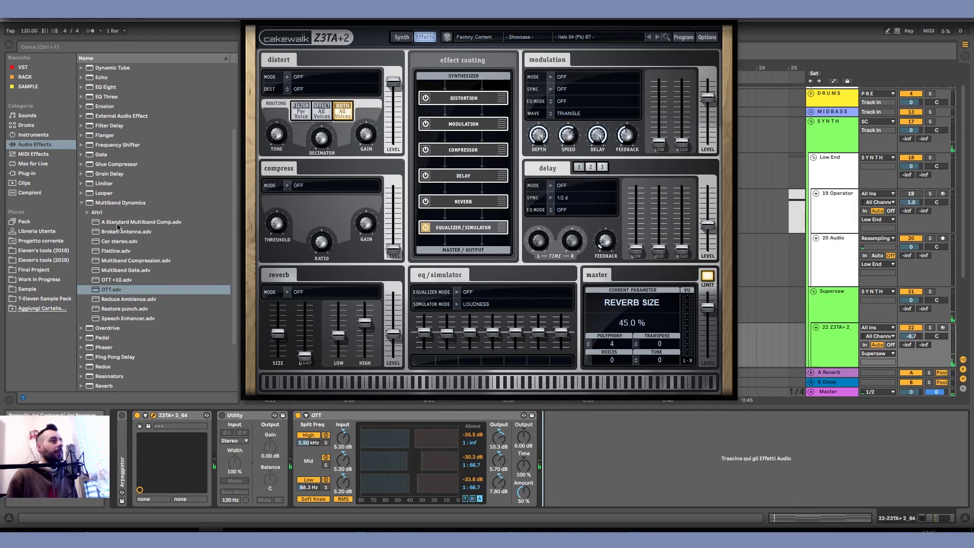
Try adding a Reverb after OTT on the synth track and moving OTT behind it
click(89, 204)
drag(109, 318, 584, 459)
drag(325, 416, 855, 462)
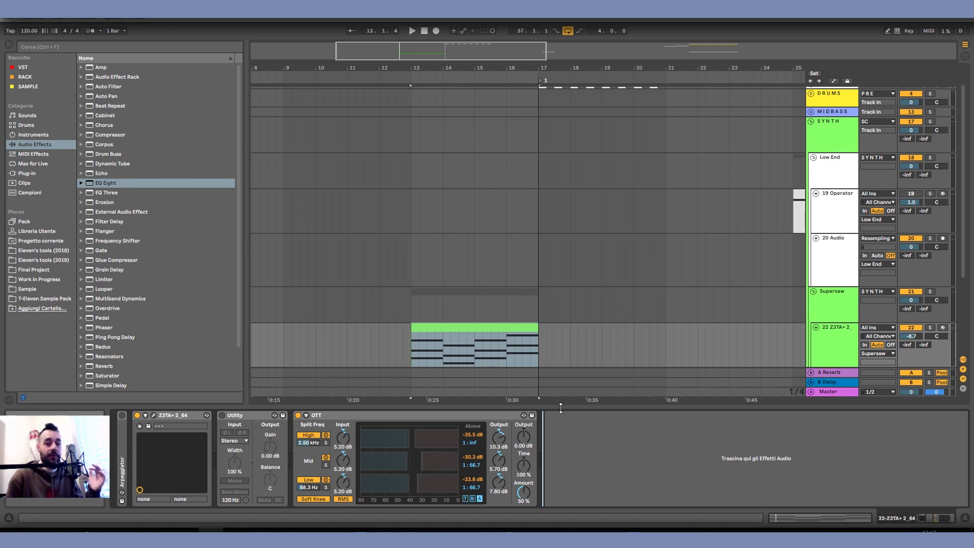
Set OTT's Amount to 47 %
drag(523, 492, 526, 490)
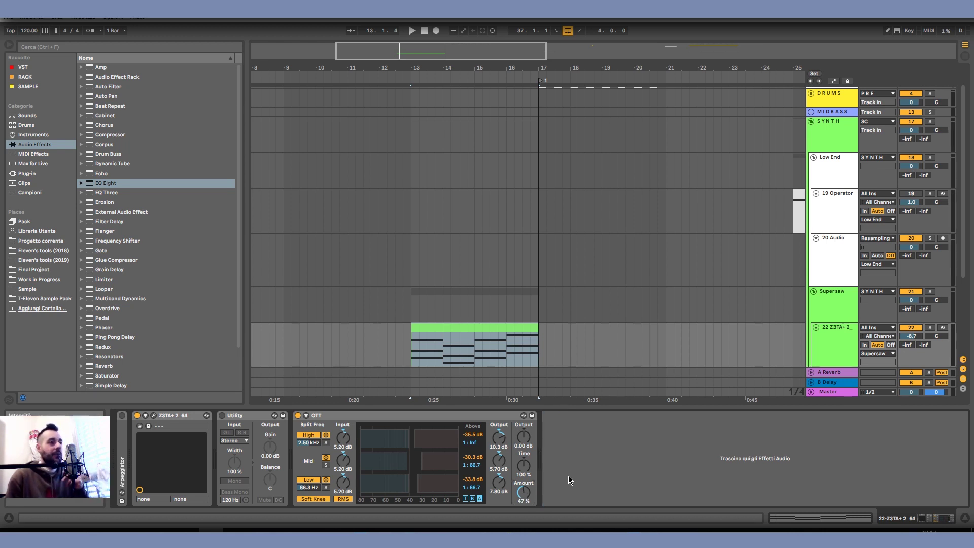